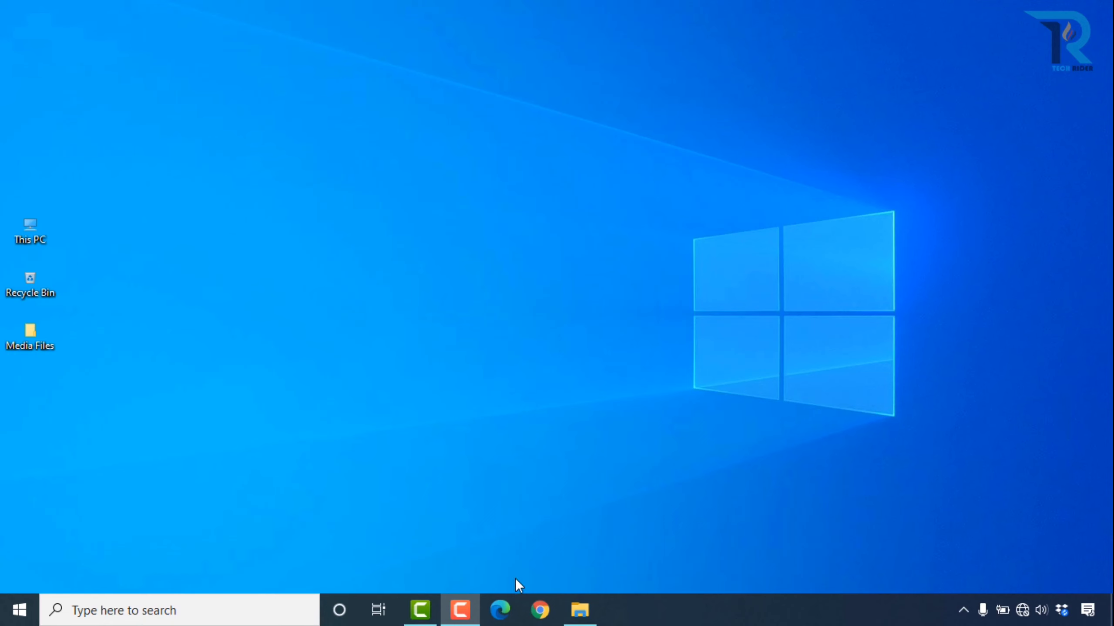
# Find and open the power plan editor through Windows search, and bring up the plan's advanced power settings
pyautogui.click(201, 606)
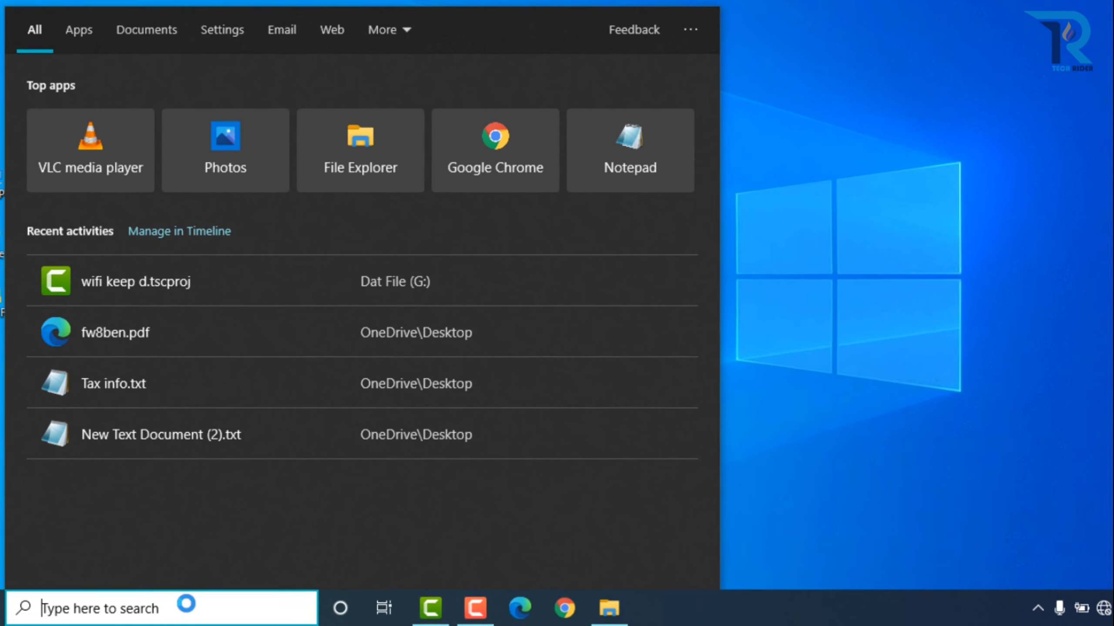
pyautogui.write('ed')
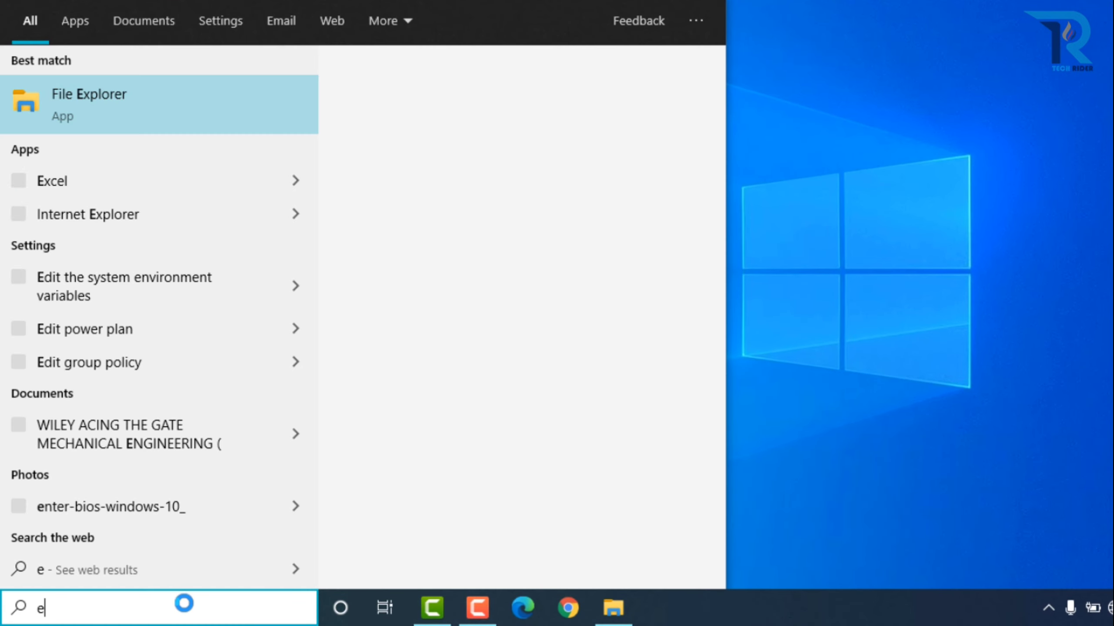
pyautogui.write('it power')
pyautogui.press('Return')
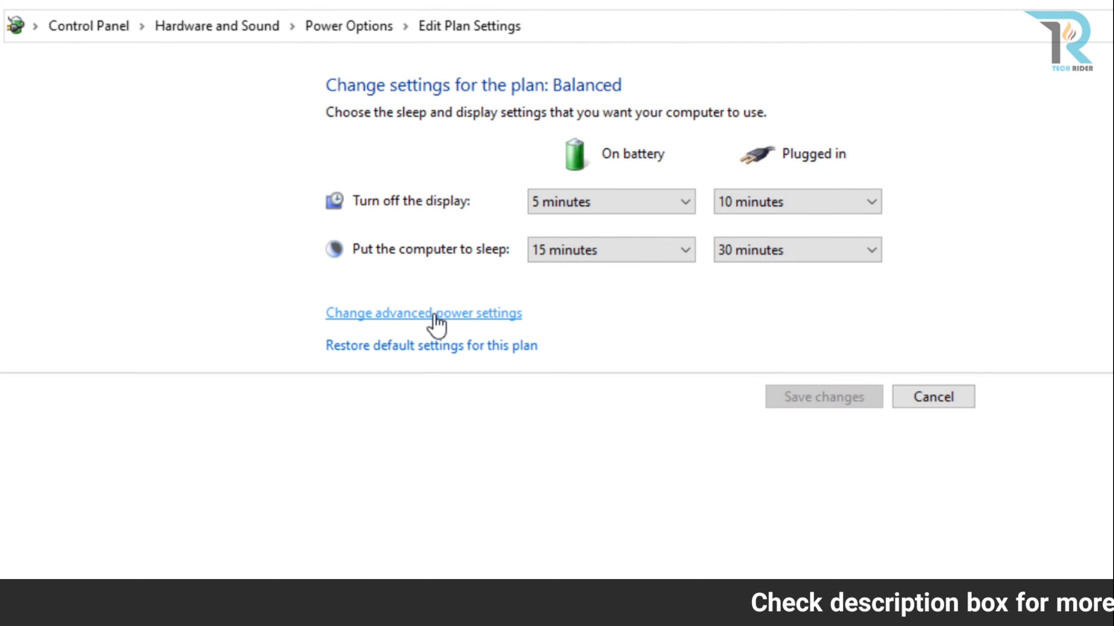
pyautogui.click(434, 315)
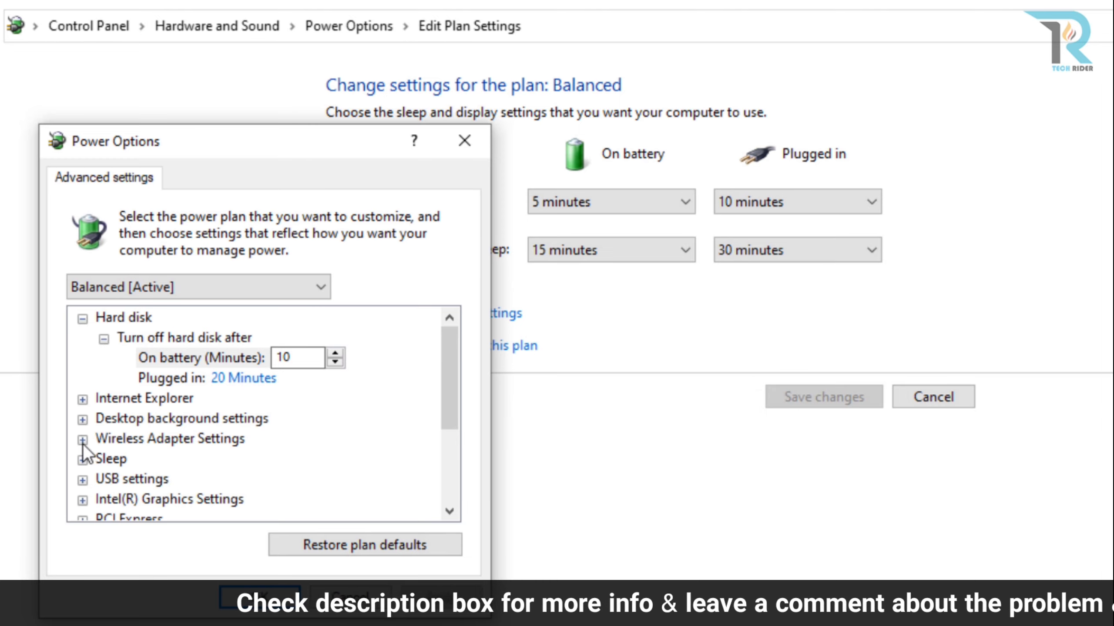
# Under Wireless Adapter Settings, set the Power Saving Mode on battery to Maximum Performance
pyautogui.click(82, 440)
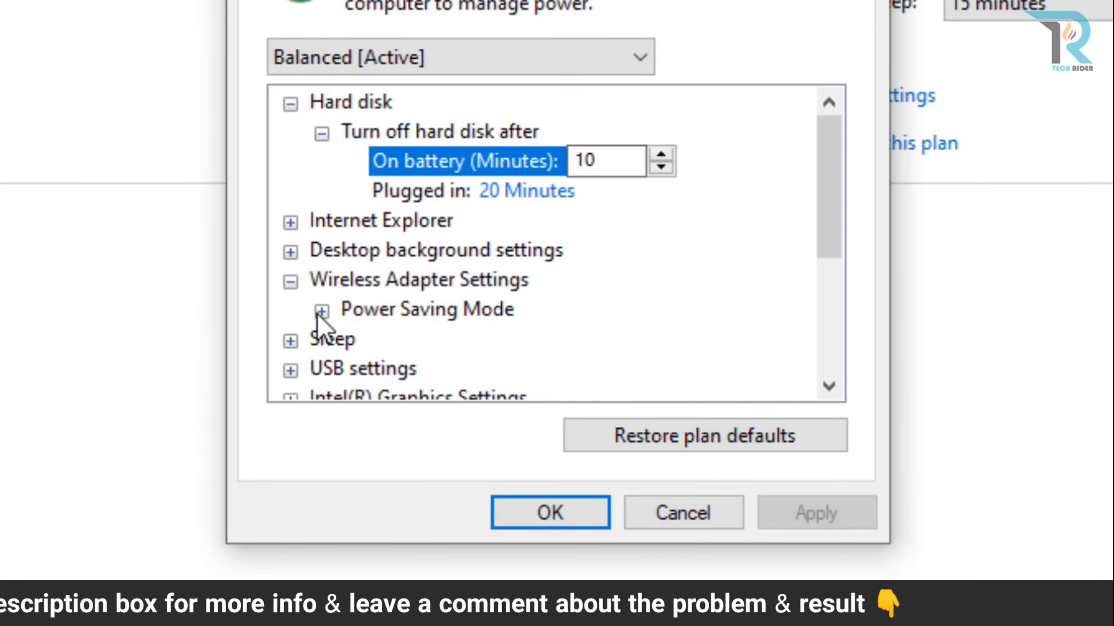
pyautogui.click(323, 313)
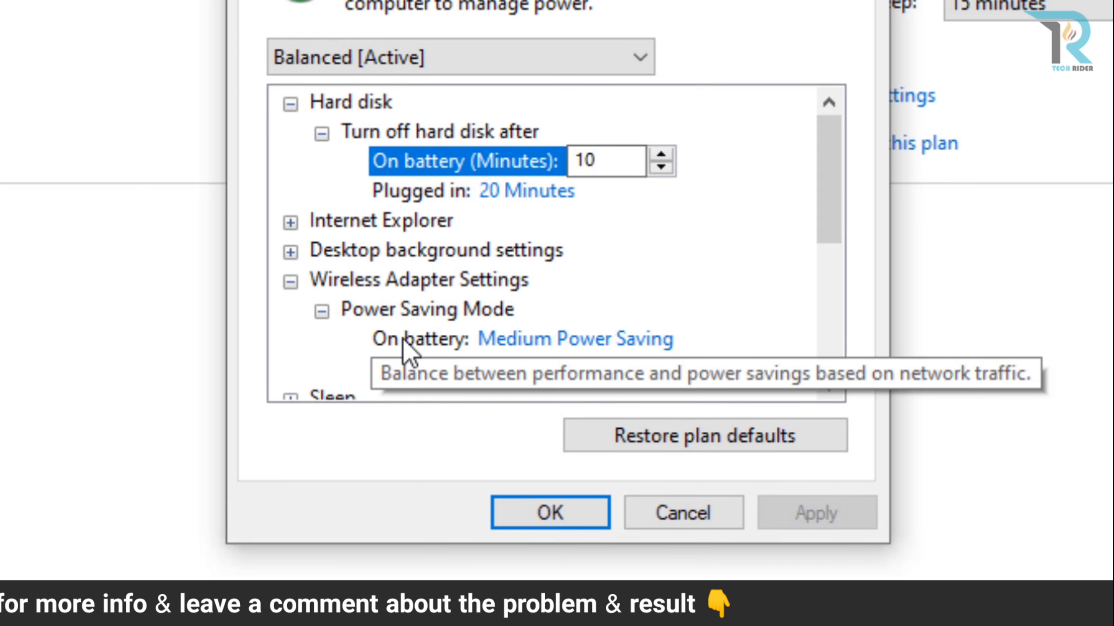
pyautogui.click(618, 342)
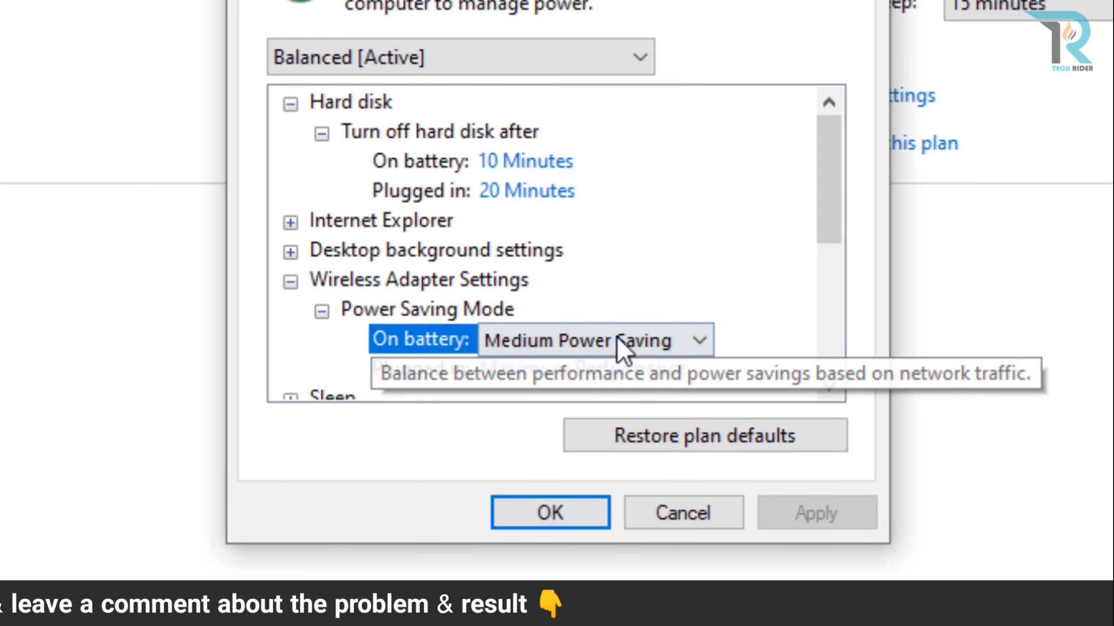
pyautogui.click(688, 343)
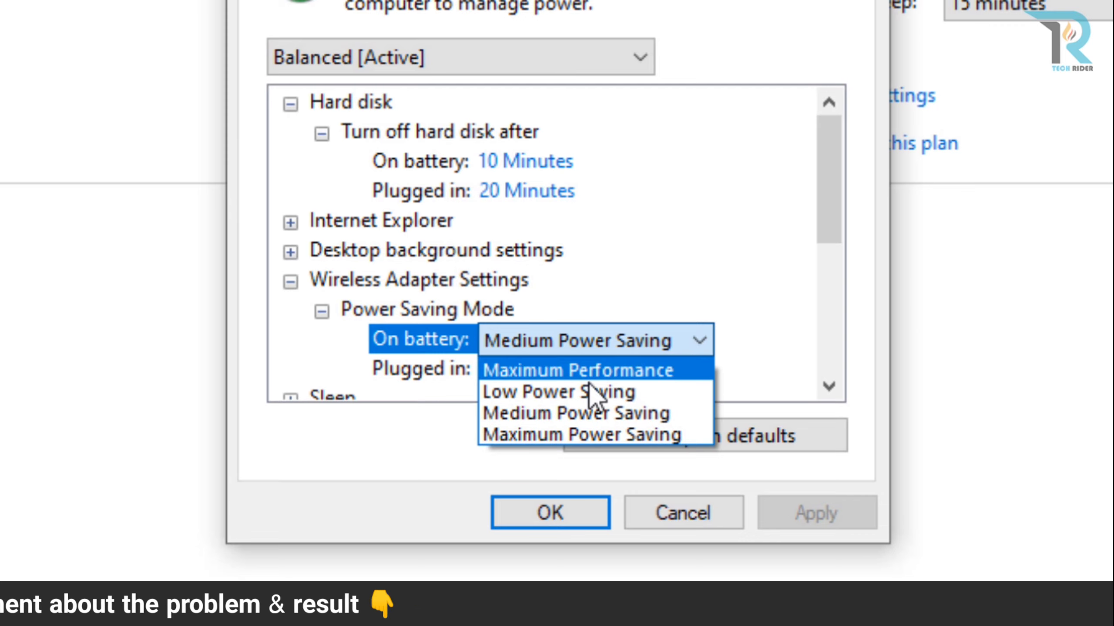
pyautogui.click(523, 375)
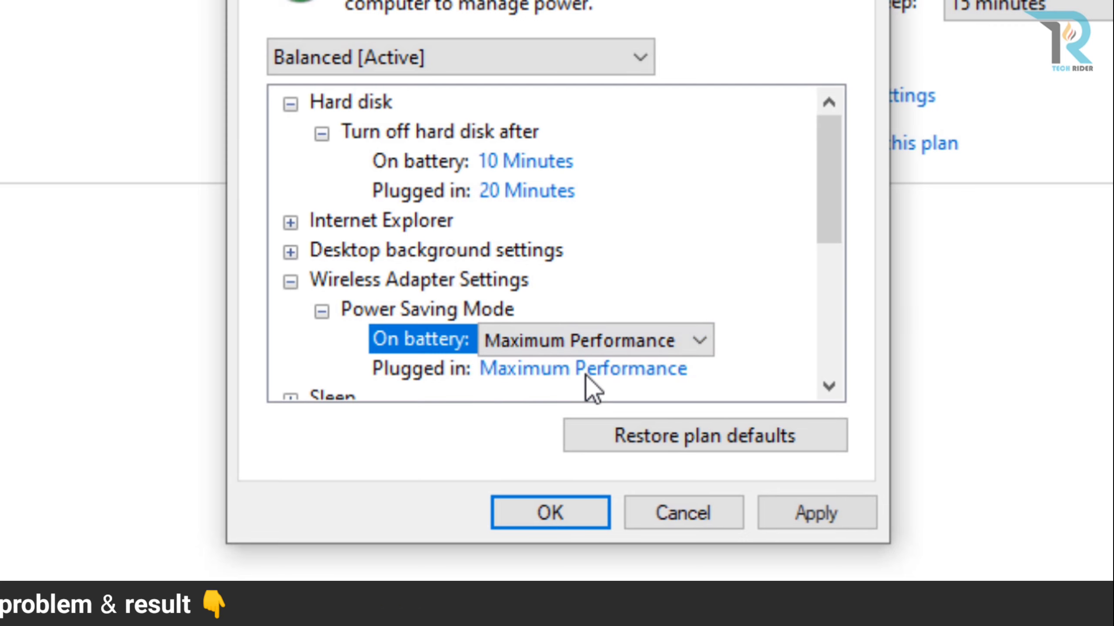
# Set the wireless adapter's plugged-in Power Saving Mode to Maximum Performance and apply the advanced power settings
pyautogui.click(566, 370)
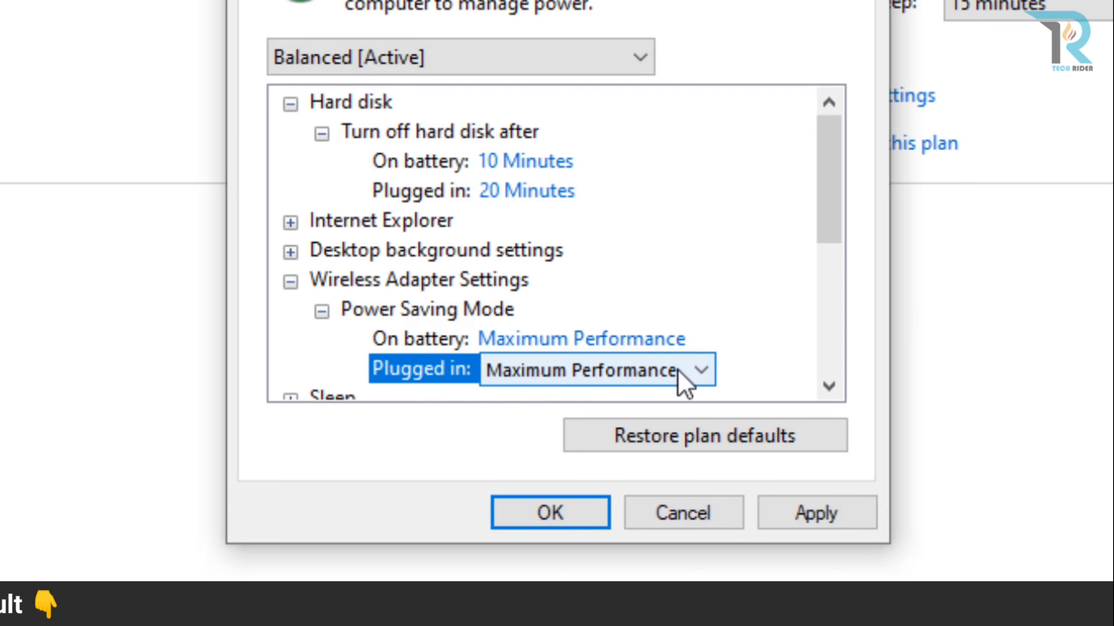
pyautogui.click(692, 371)
pyautogui.click(580, 396)
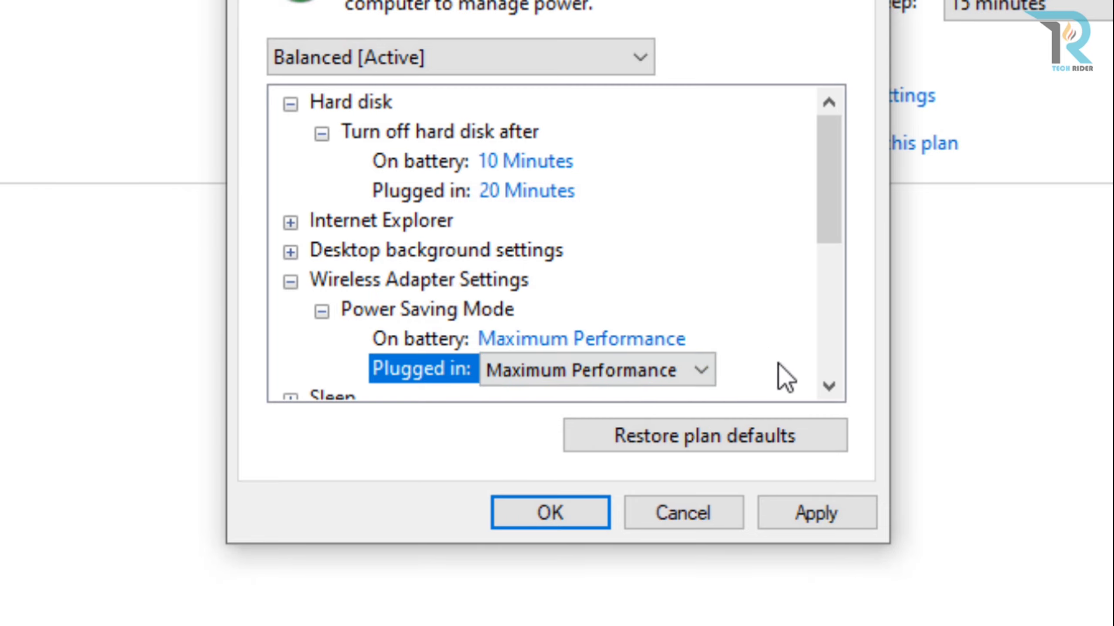
pyautogui.click(823, 511)
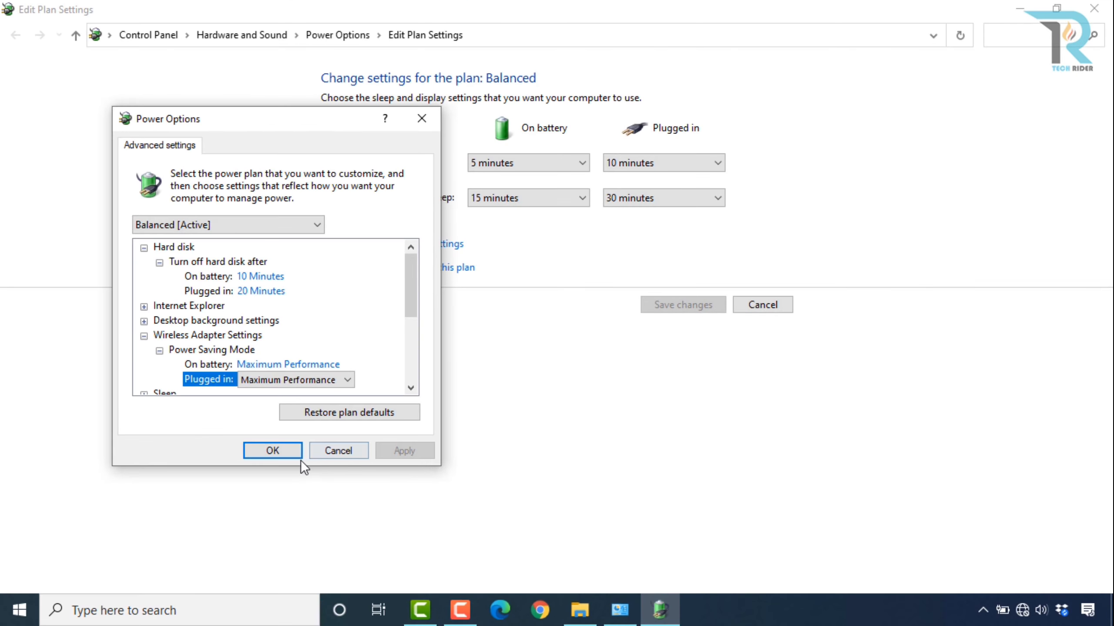
pyautogui.click(273, 451)
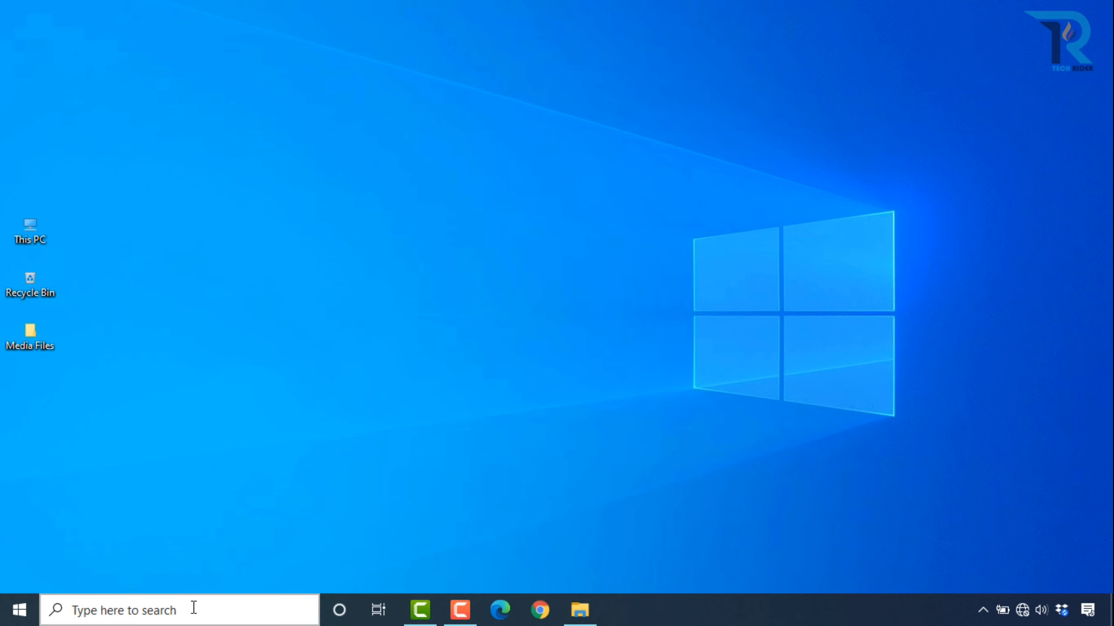
# Search Windows for "services" and run the Services app as administrator
pyautogui.click(197, 608)
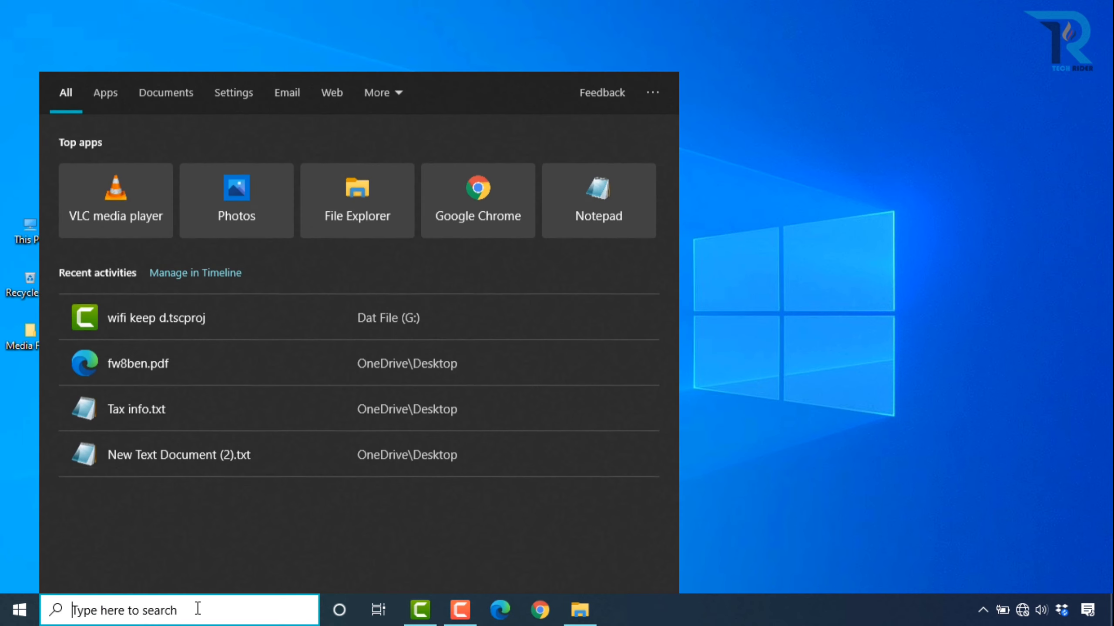
pyautogui.write('services')
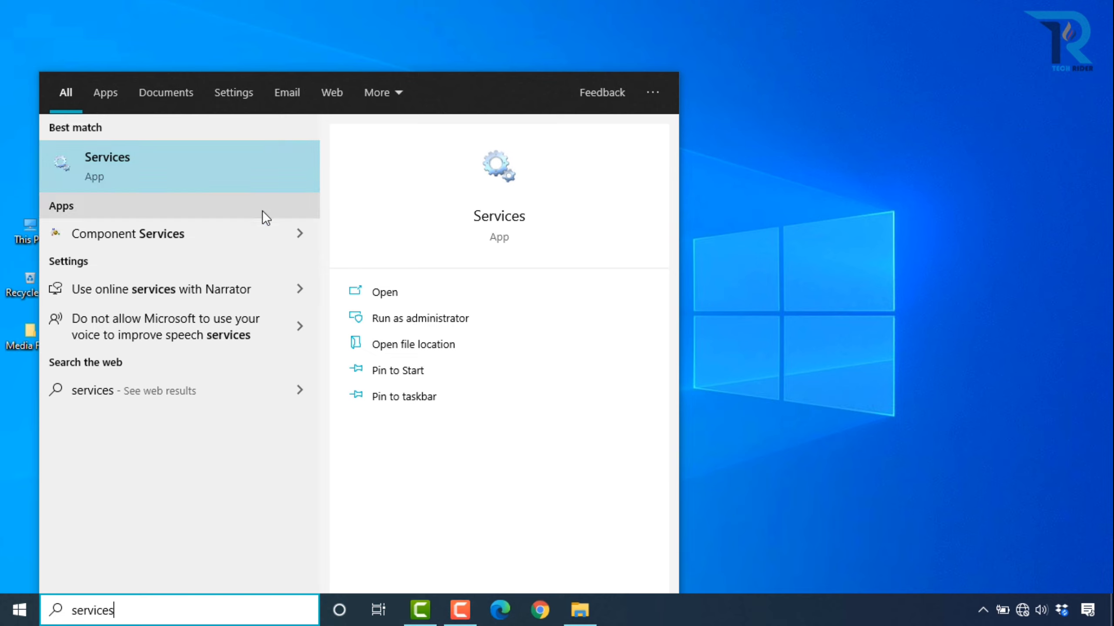
pyautogui.click(407, 323)
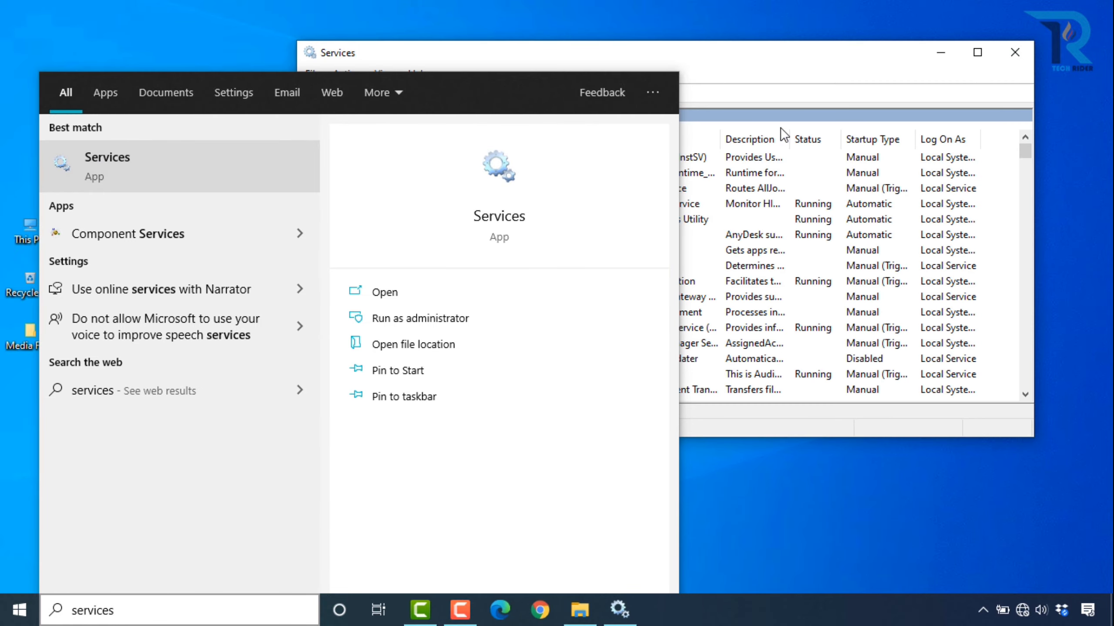
pyautogui.click(787, 63)
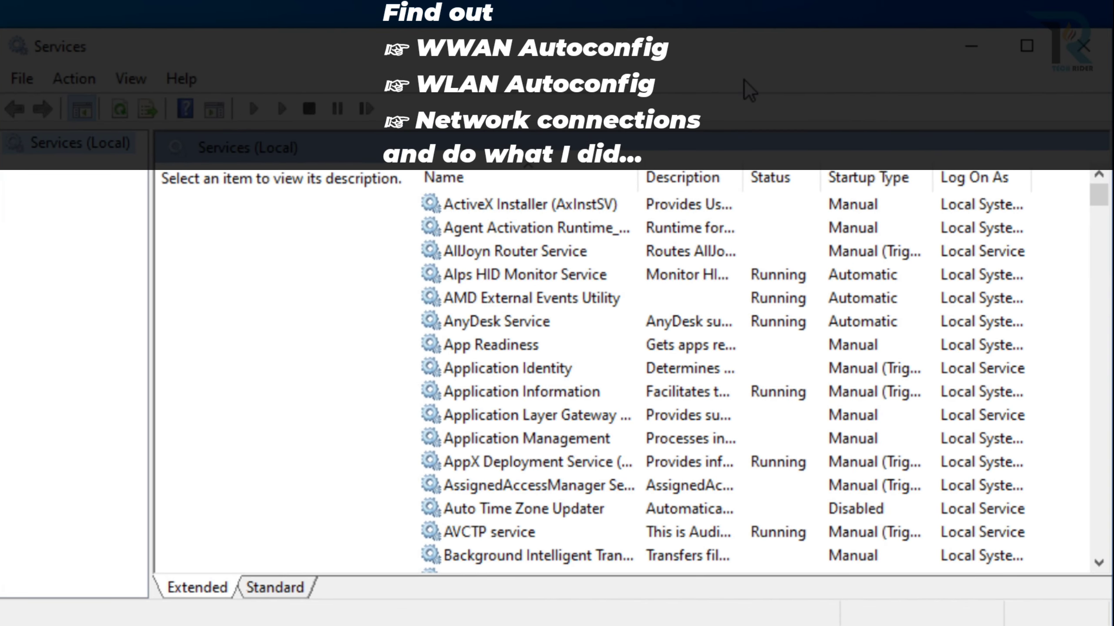
# Find the WWAN AutoConfig service in the list and open its properties
pyautogui.scroll(-15, 728, 323)
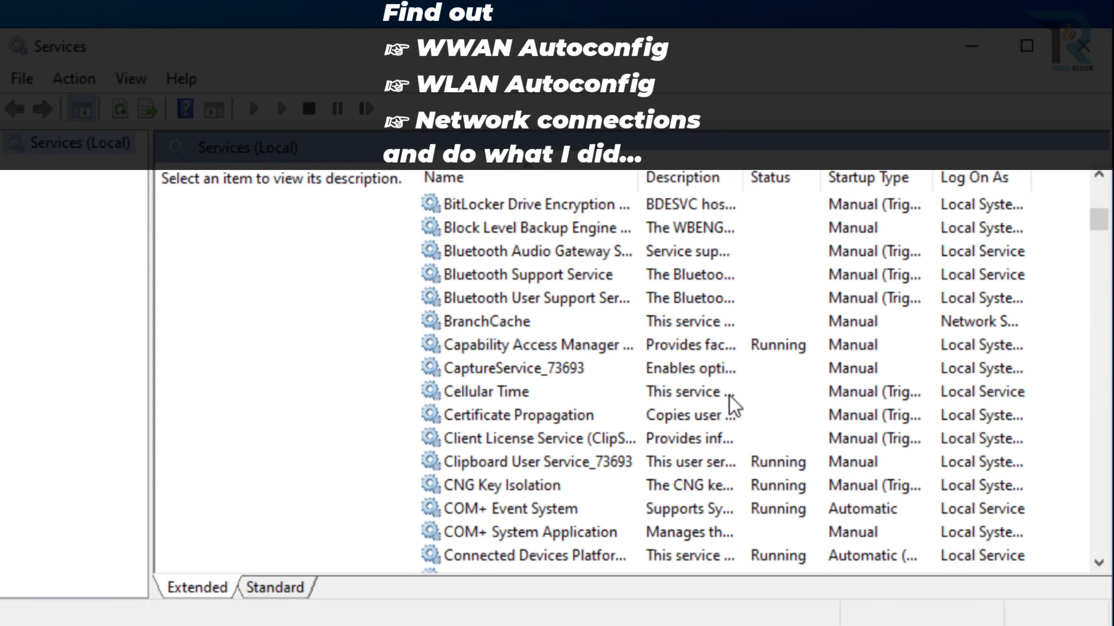
pyautogui.scroll(-20, 731, 406)
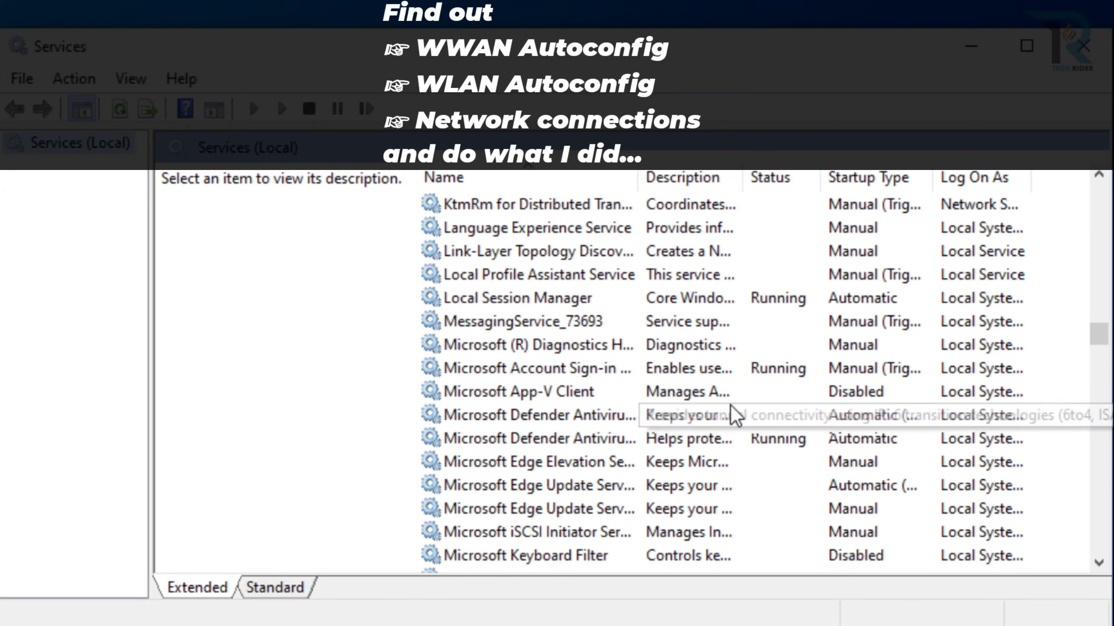
pyautogui.scroll(-13, 730, 406)
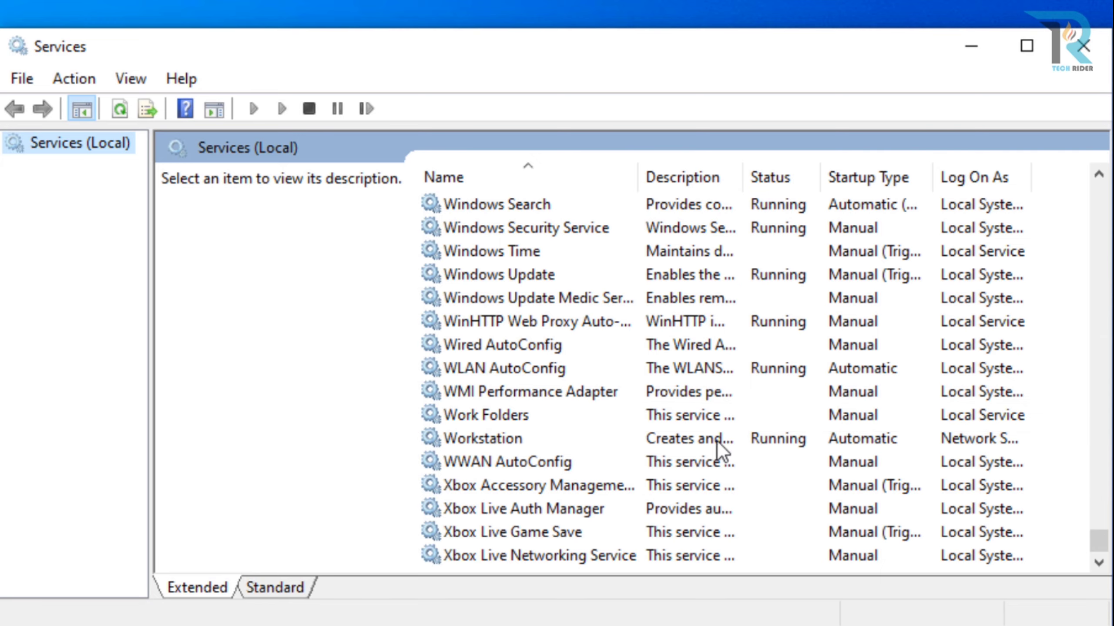
pyautogui.click(673, 462)
pyautogui.rightClick(672, 462)
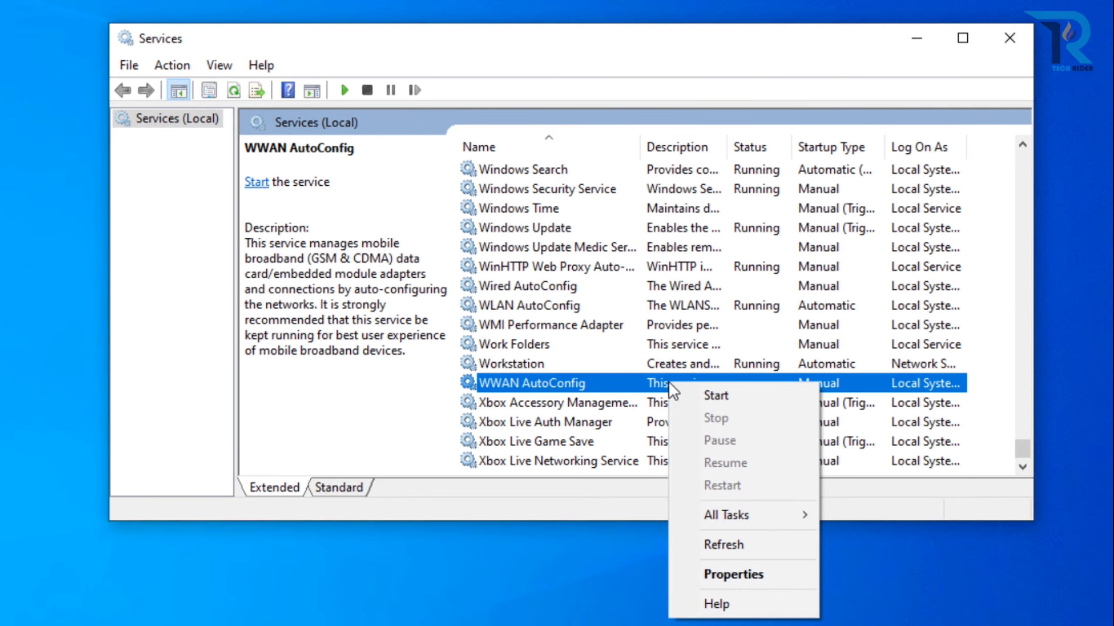
pyautogui.click(724, 569)
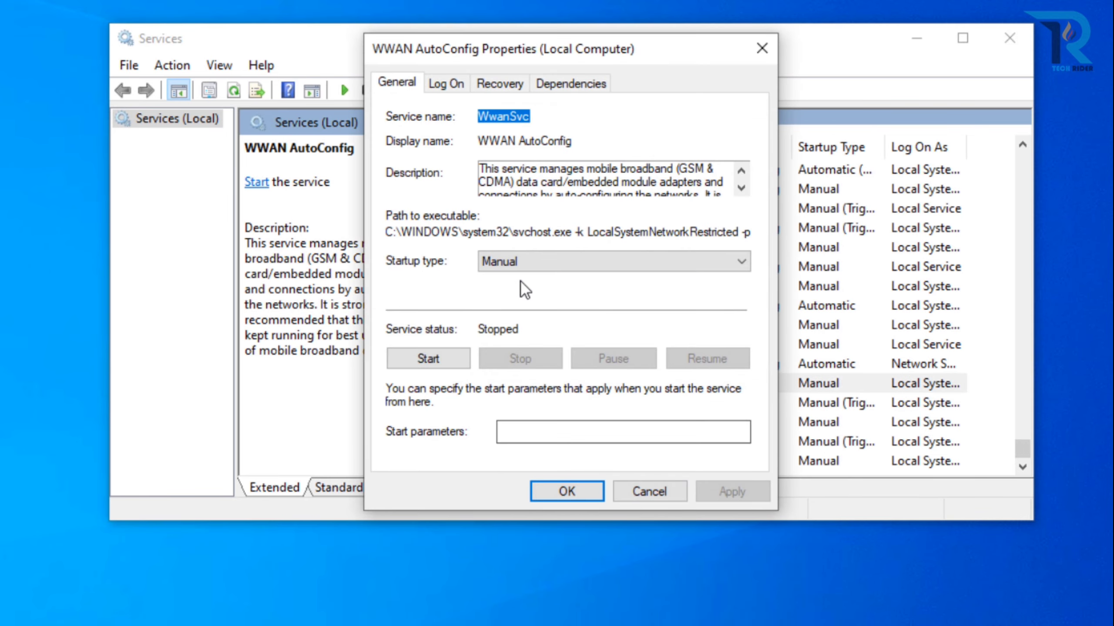
# Set the WWAN AutoConfig startup type to Automatic, start the service, and save its properties
pyautogui.click(532, 261)
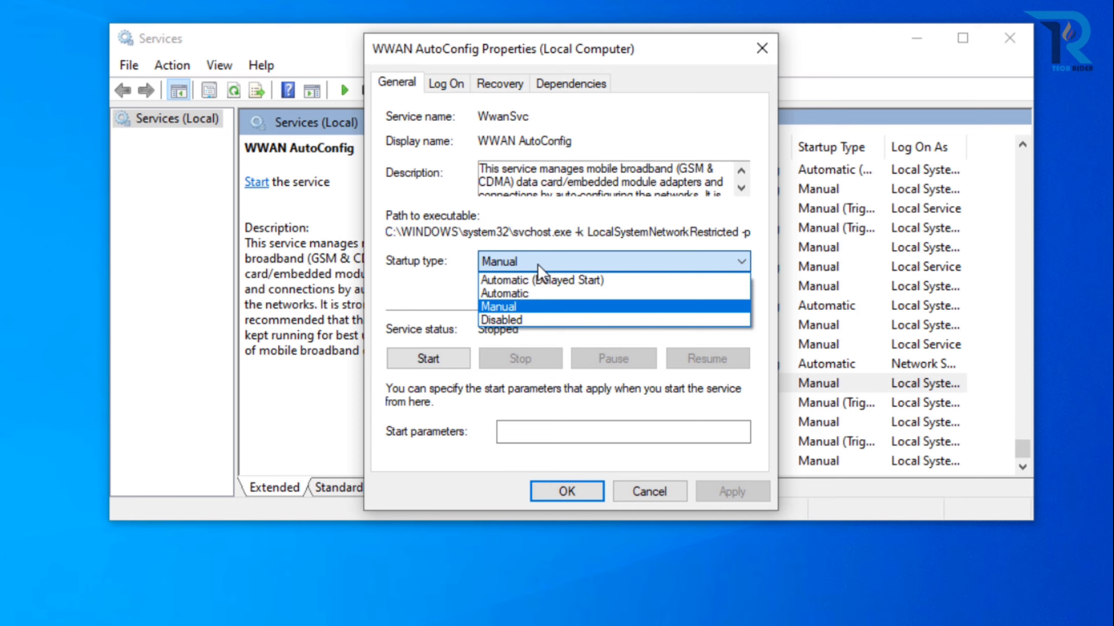
pyautogui.click(523, 295)
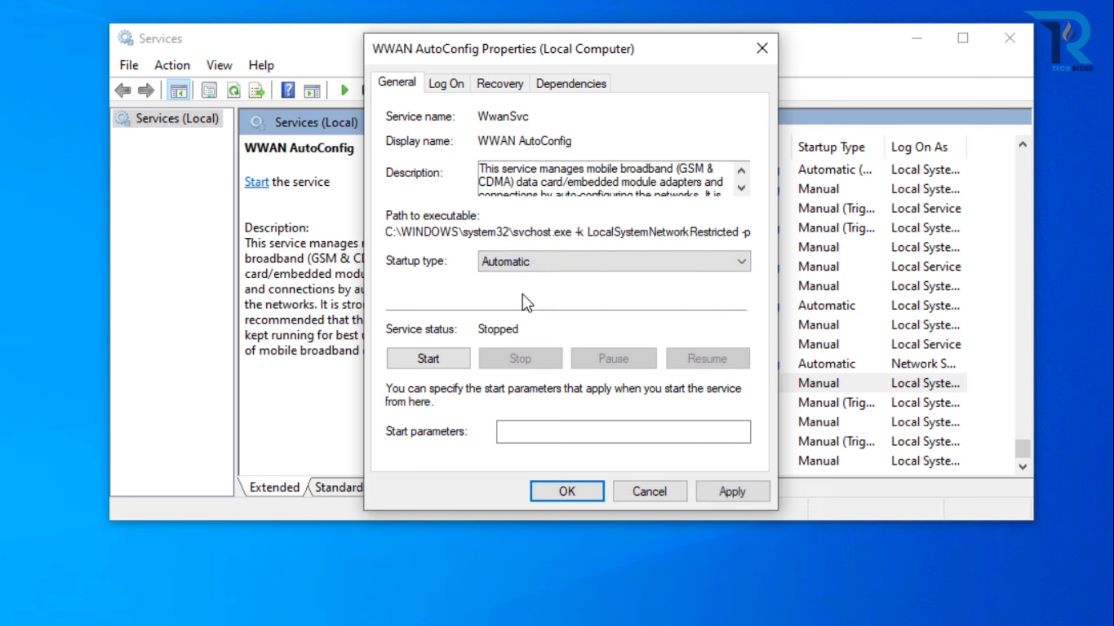
pyautogui.click(417, 363)
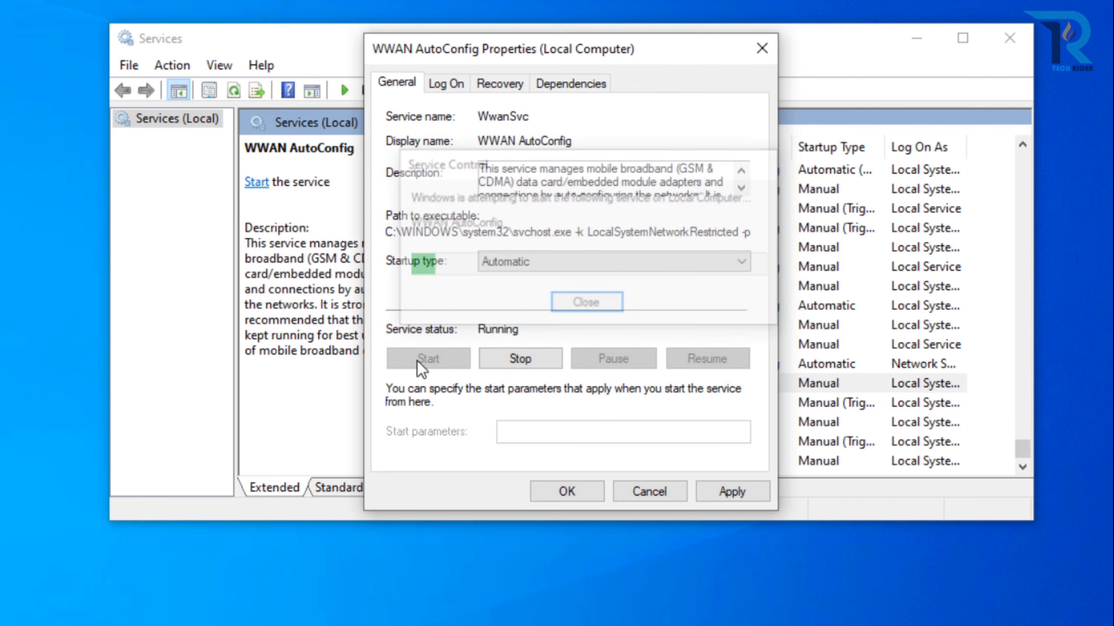
pyautogui.click(730, 491)
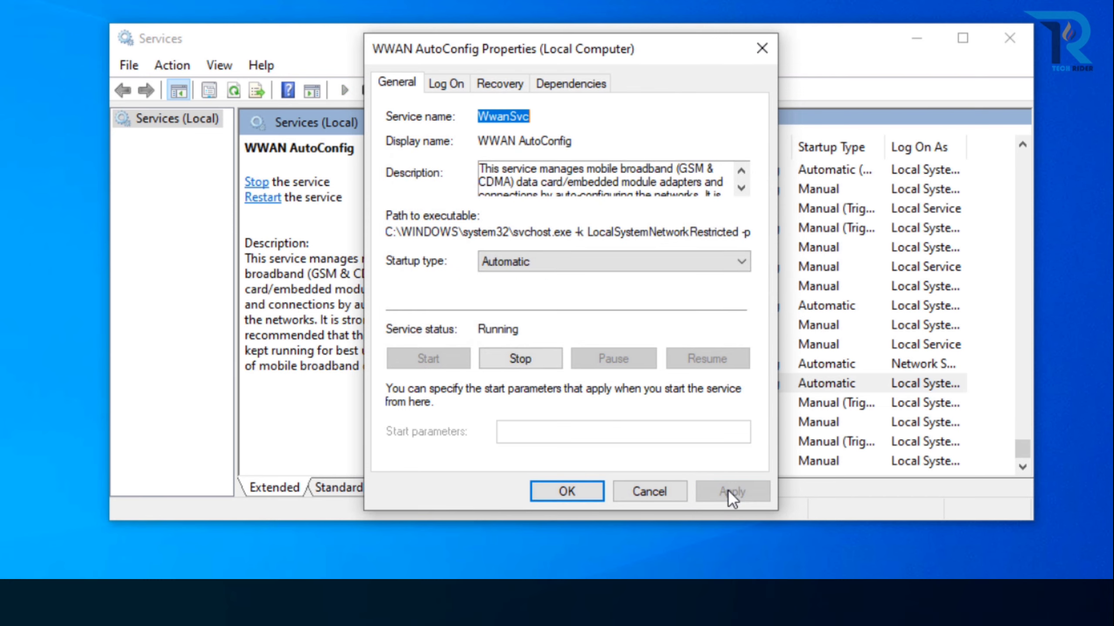
pyautogui.click(563, 492)
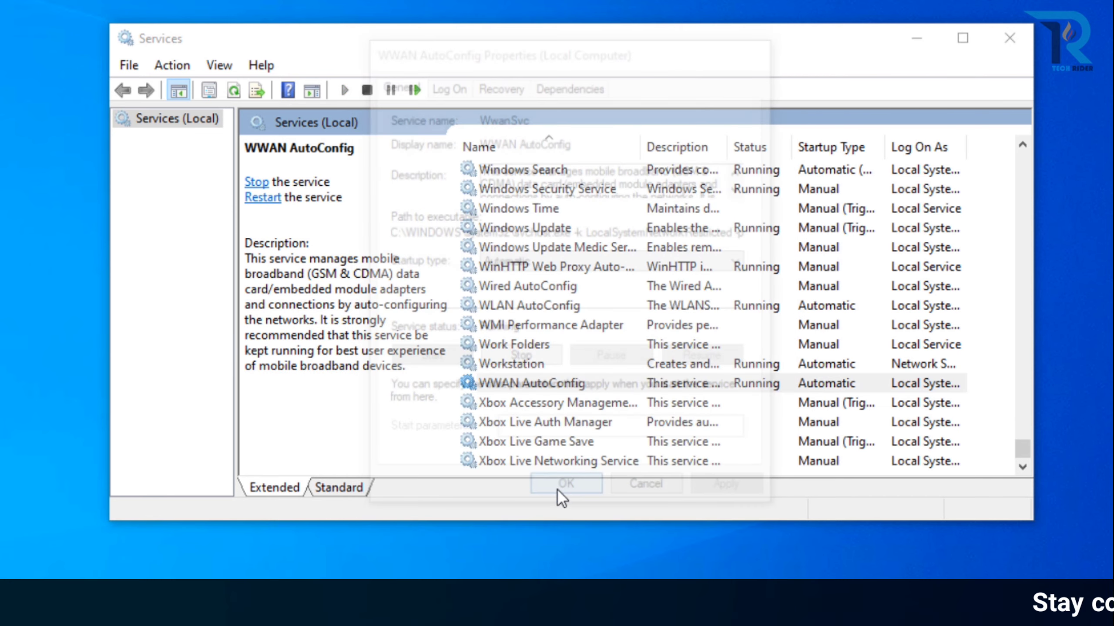
pyautogui.click(450, 554)
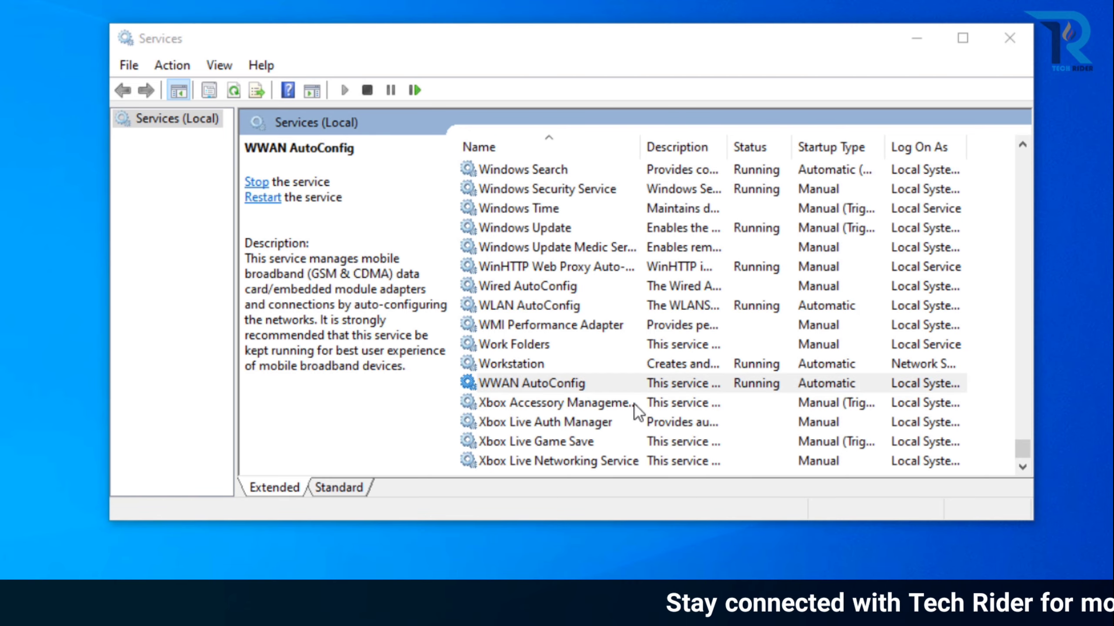
# Locate the Network Connections service in the services list
pyautogui.scroll(20, 638, 412)
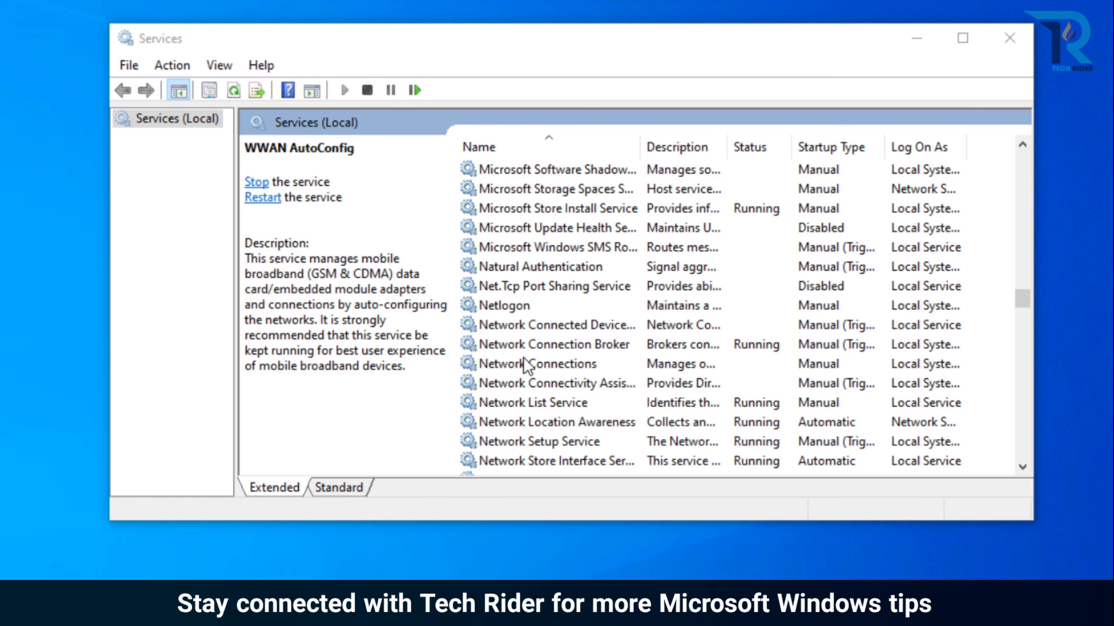
pyautogui.click(544, 365)
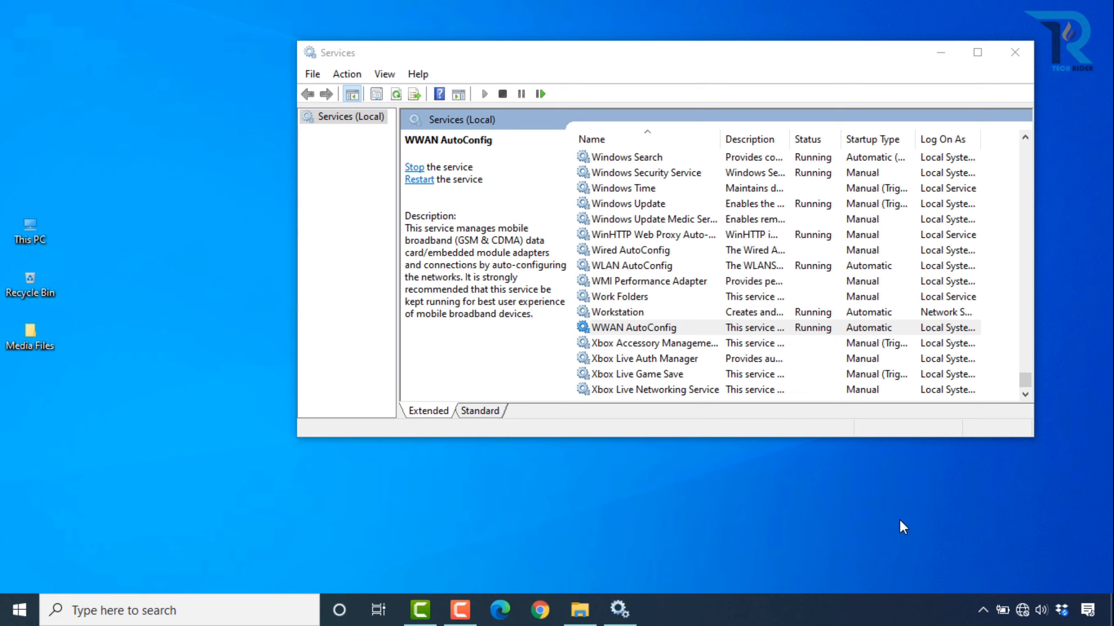
# Connect to the Mechatroons Wi-Fi network by entering its network security key, and close the network list
pyautogui.click(1023, 611)
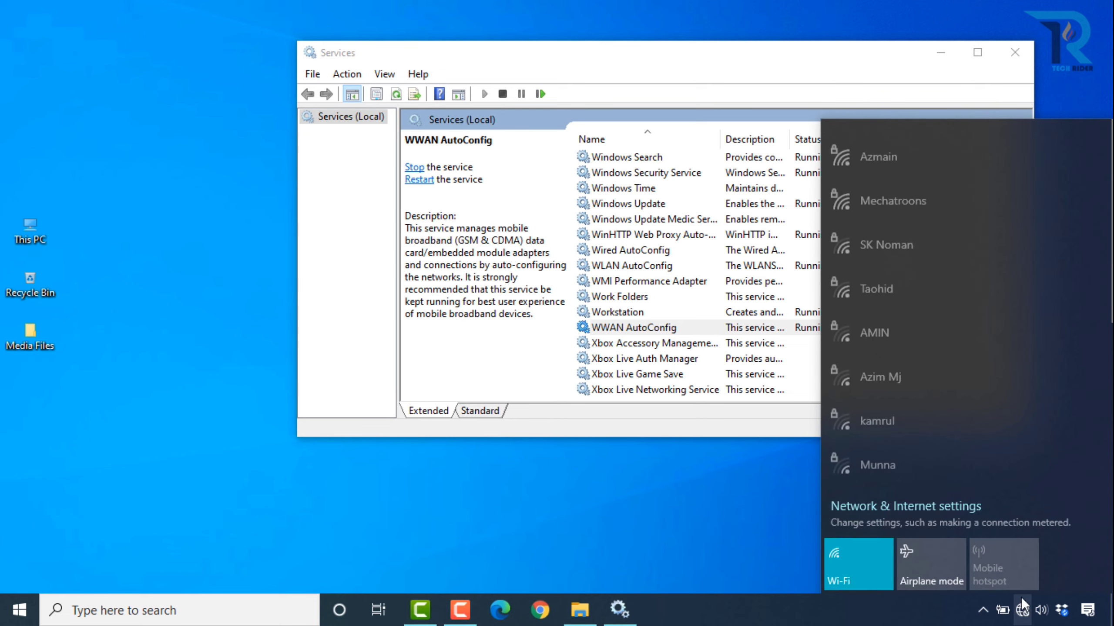
pyautogui.click(974, 200)
pyautogui.click(1041, 264)
pyautogui.write('••••••••••••••')
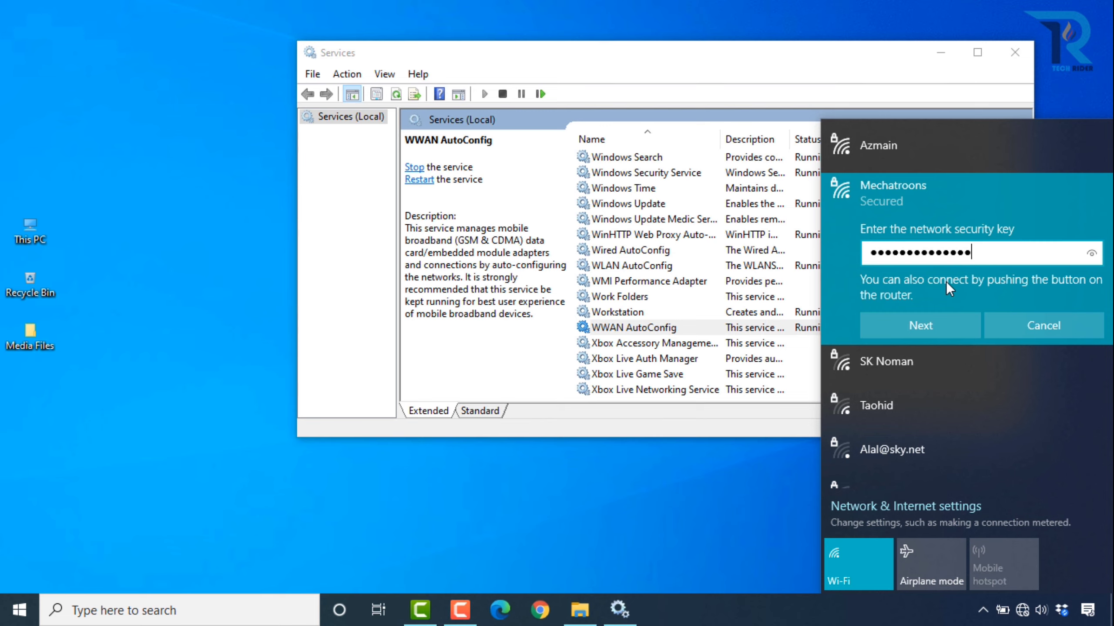
pyautogui.press('Return')
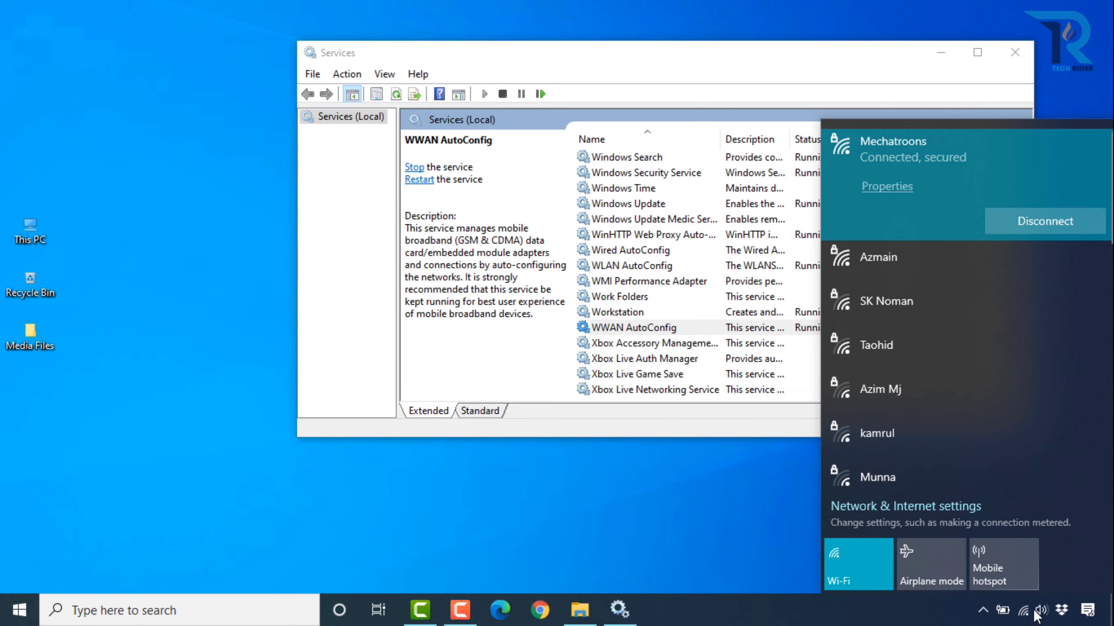
pyautogui.click(713, 516)
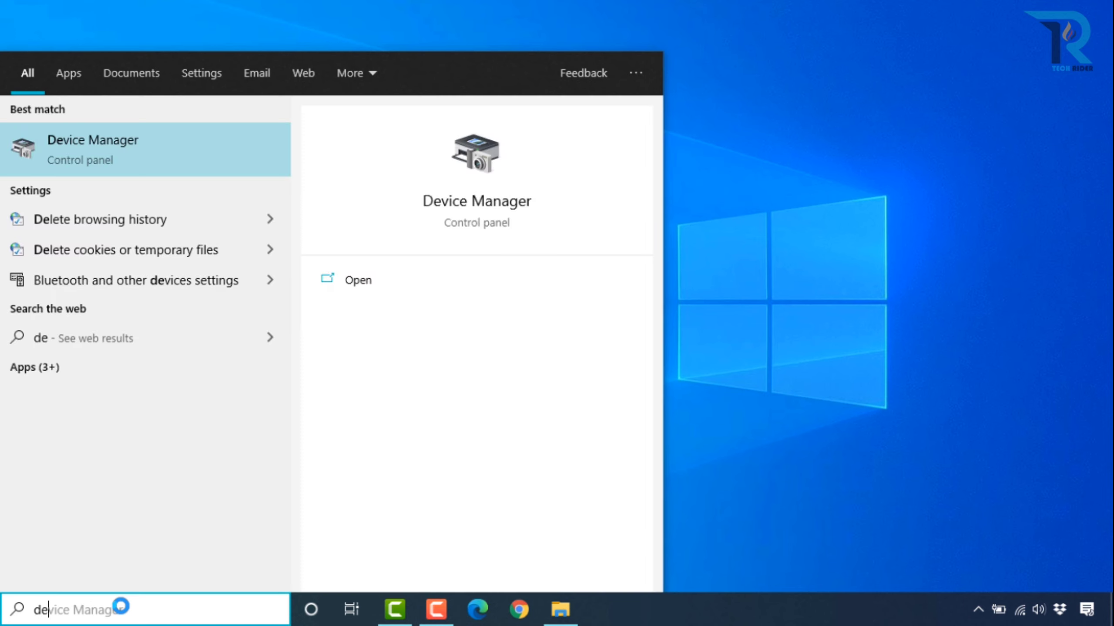
# Search for Device Manager, open it, and expand the Network adapters category
pyautogui.write('vice manager')
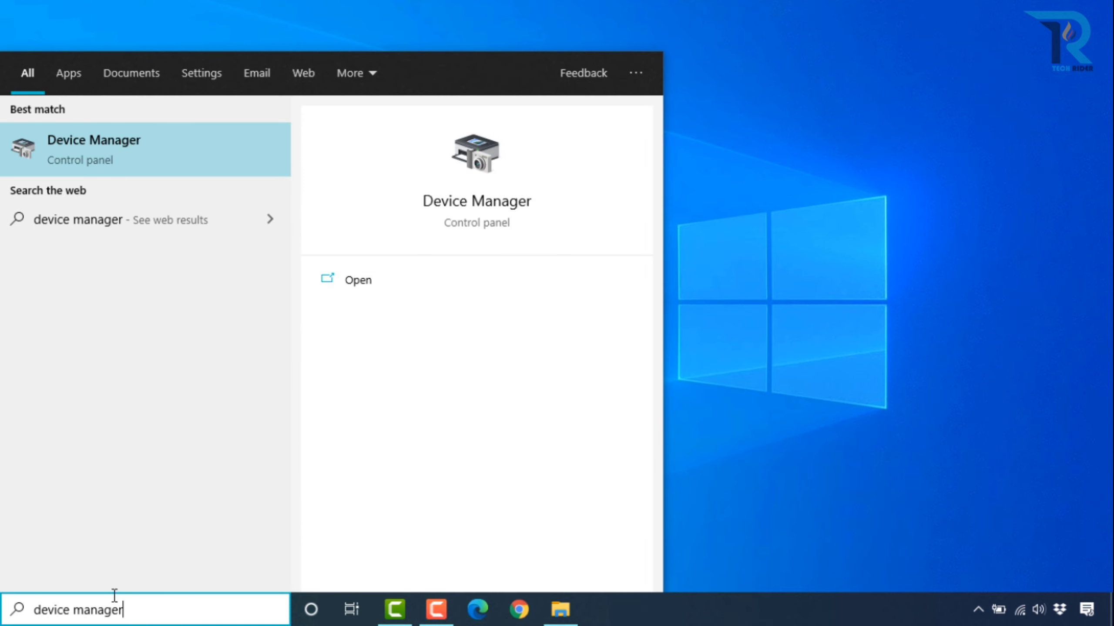
pyautogui.click(105, 148)
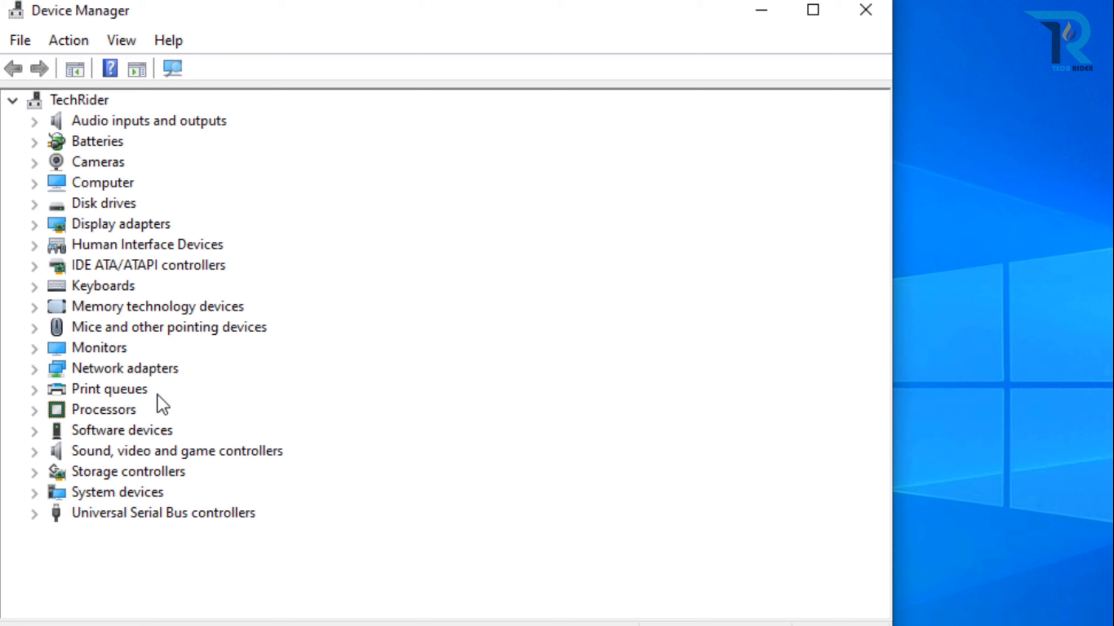
pyautogui.click(35, 368)
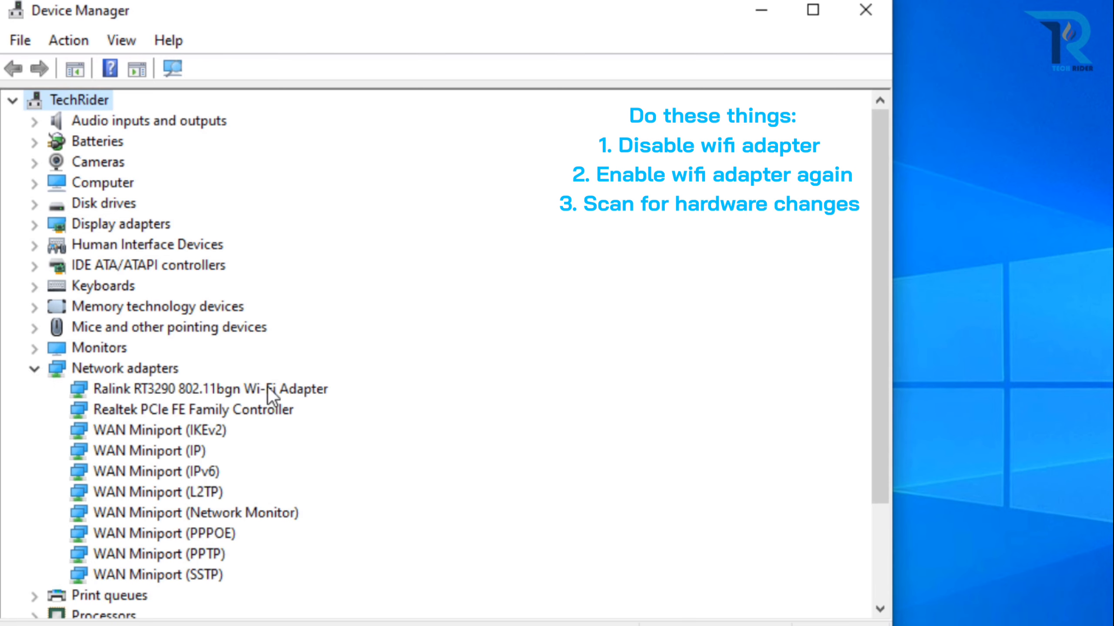
# Disable the Ralink RT3290 802.11bgn Wi-Fi Adapter, confirm the disabling, and enable the adapter again
pyautogui.click(281, 387)
pyautogui.rightClick(282, 387)
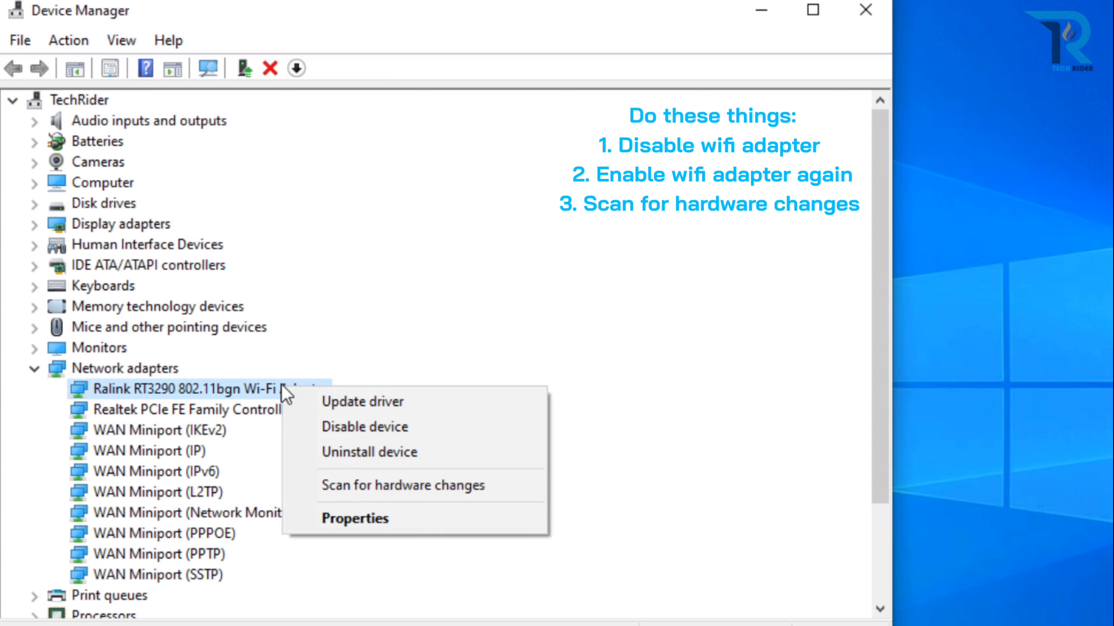
pyautogui.click(373, 427)
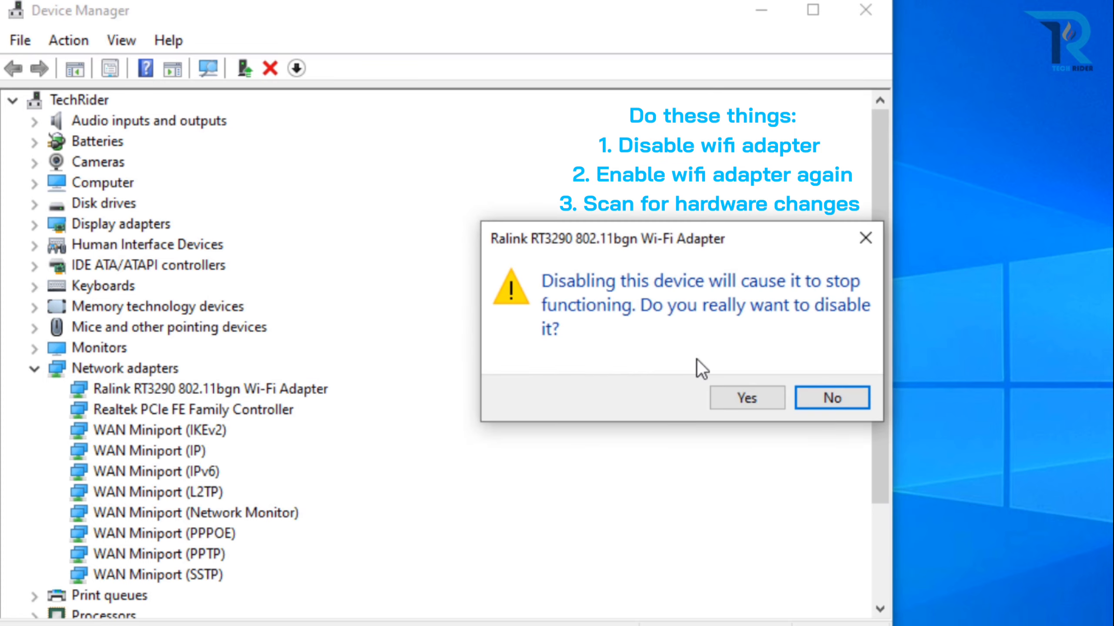
pyautogui.click(748, 397)
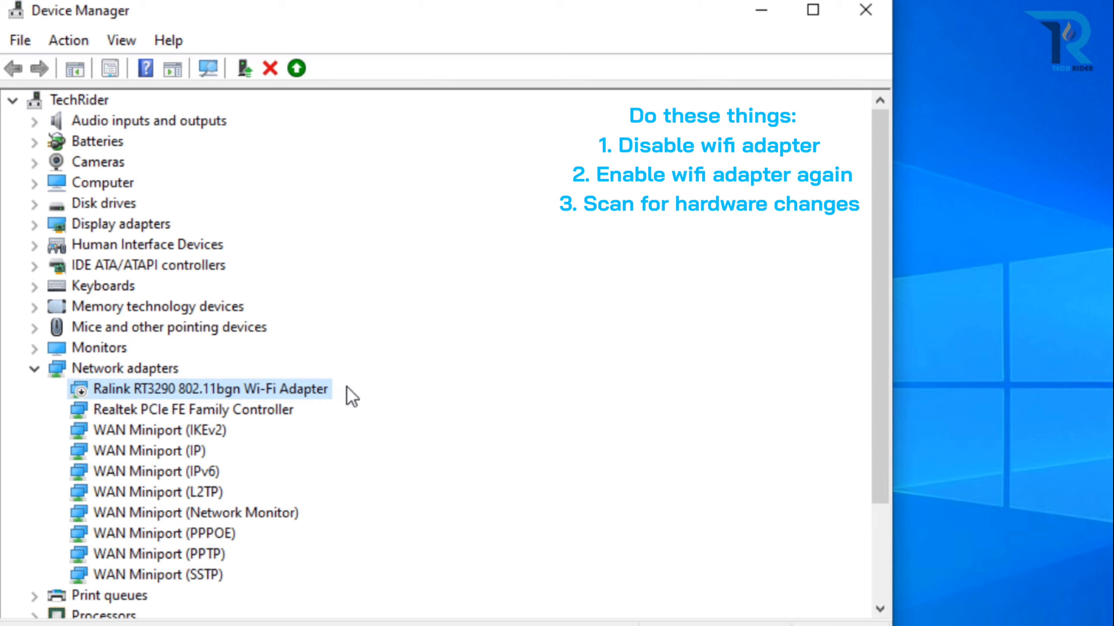
pyautogui.rightClick(293, 388)
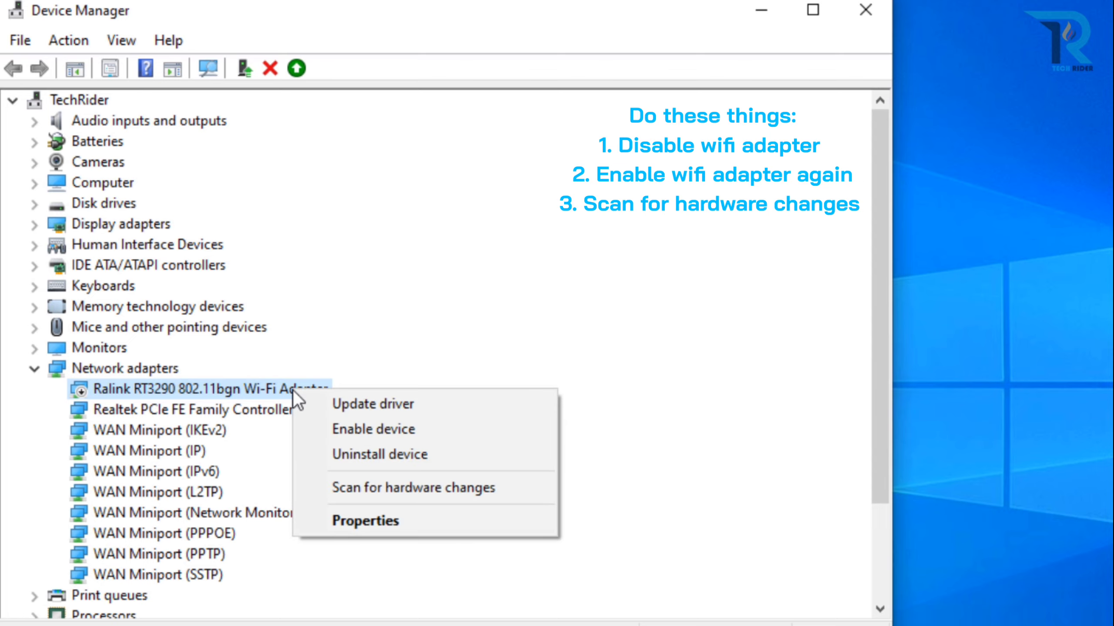
pyautogui.click(379, 430)
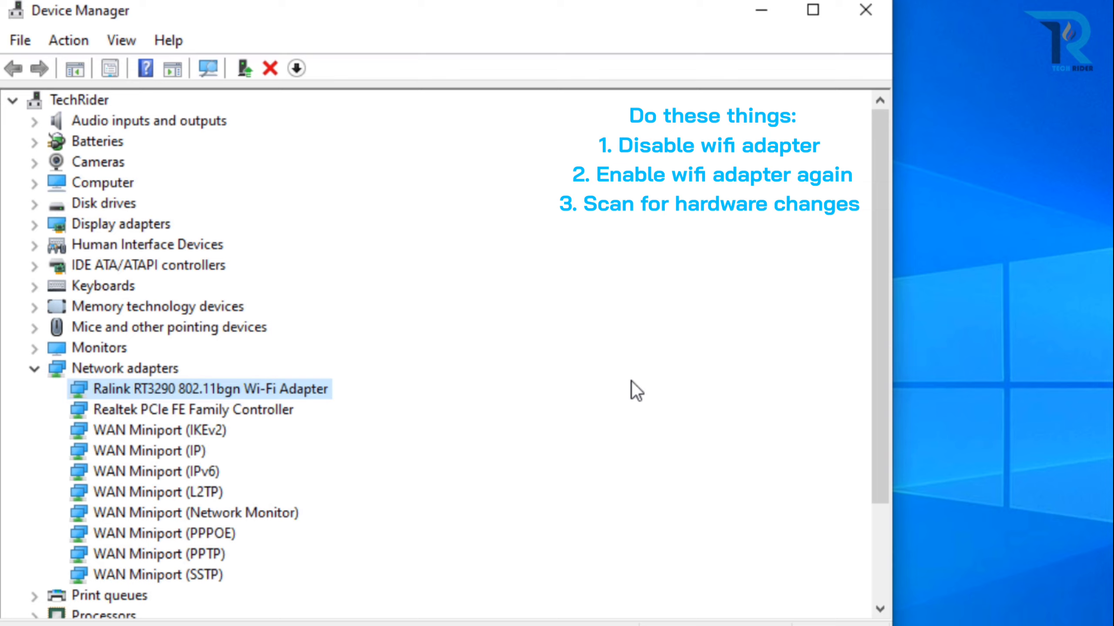
# Scan the computer for hardware changes and close Device Manager
pyautogui.click(69, 41)
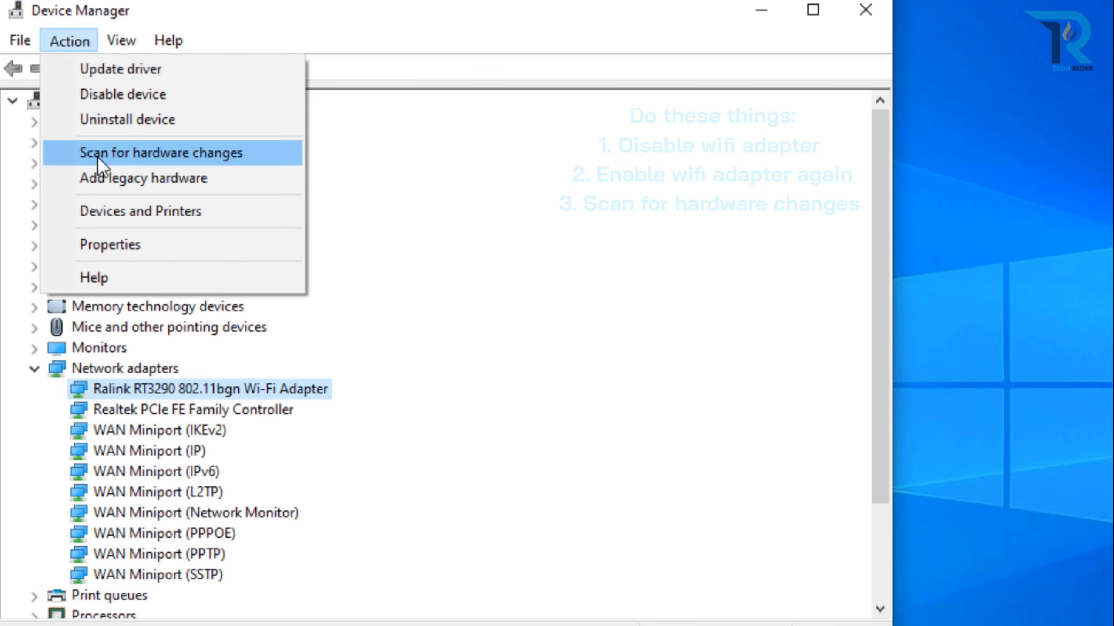
pyautogui.click(167, 153)
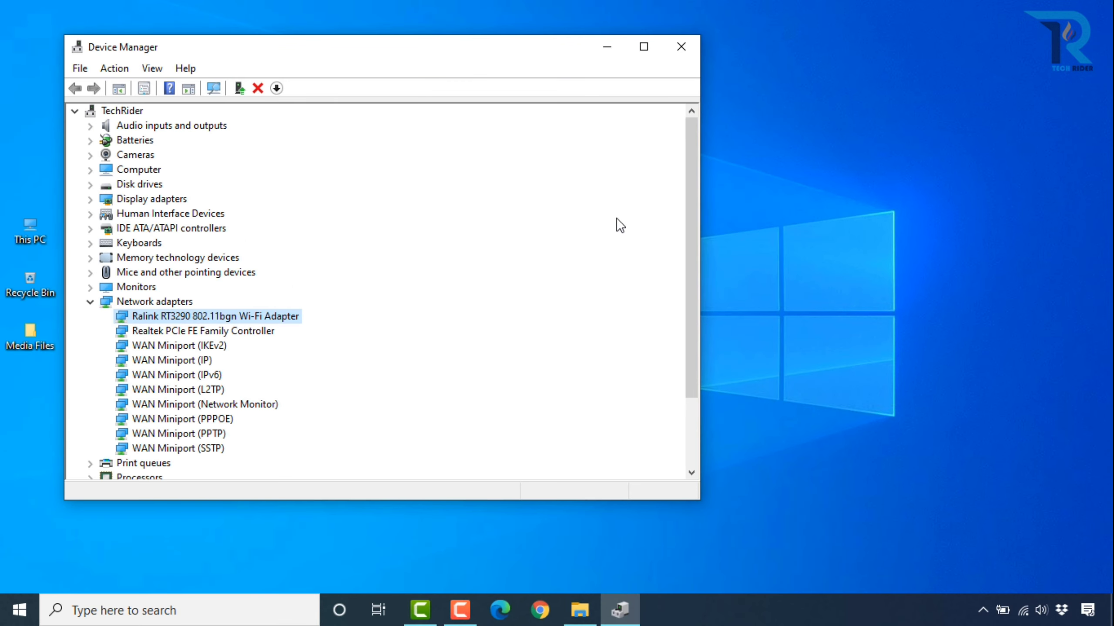
pyautogui.click(681, 47)
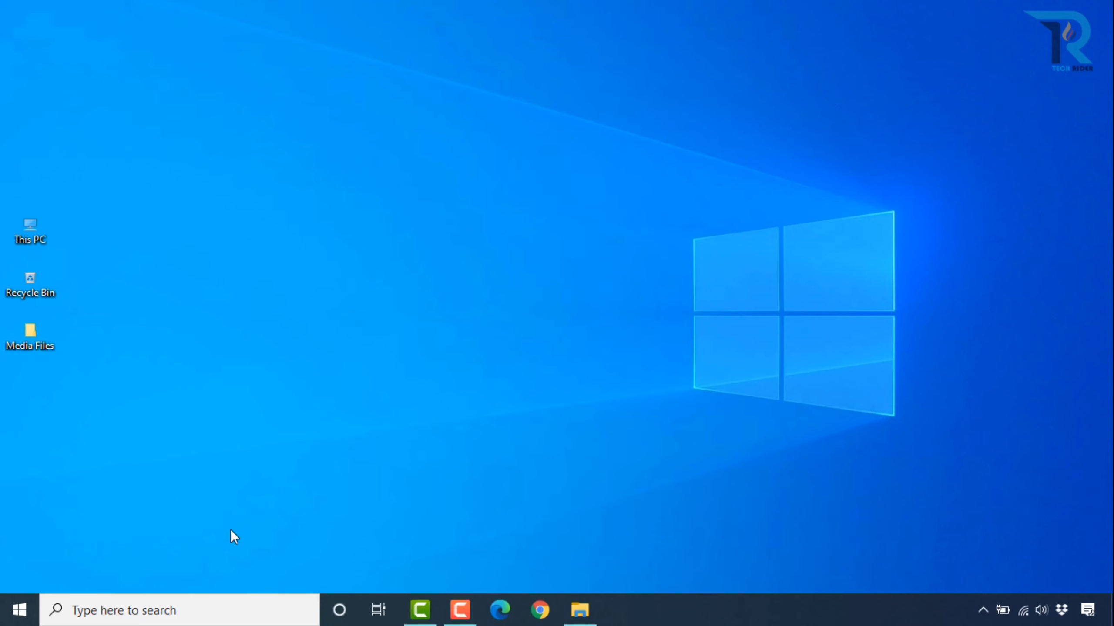
# Reopen Device Manager through a search and expand the Network adapters category
pyautogui.click(186, 609)
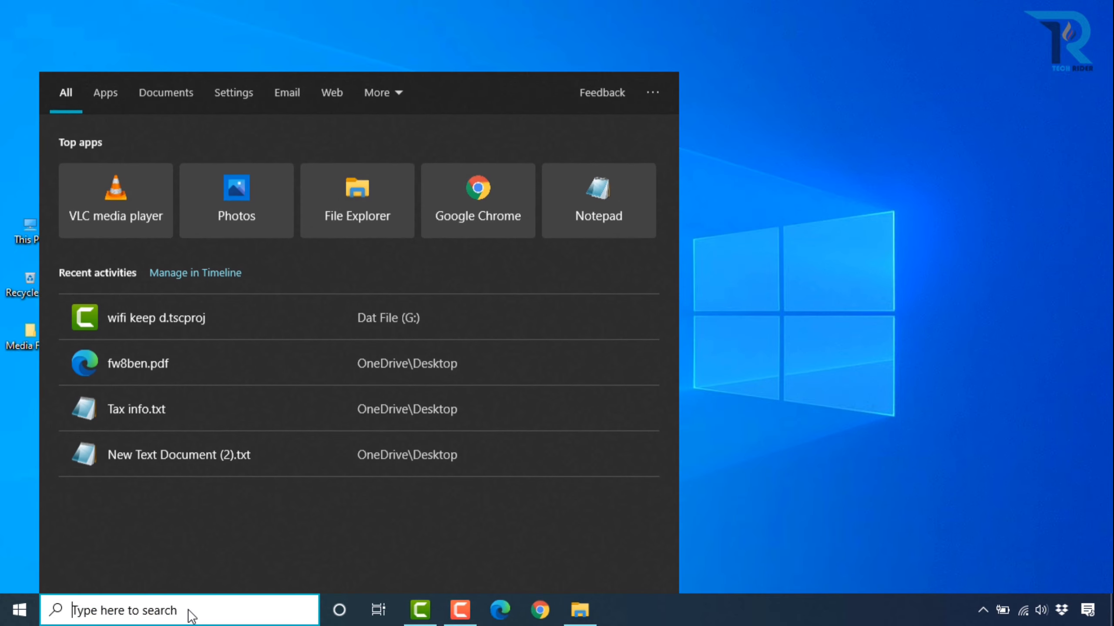
pyautogui.write('devi')
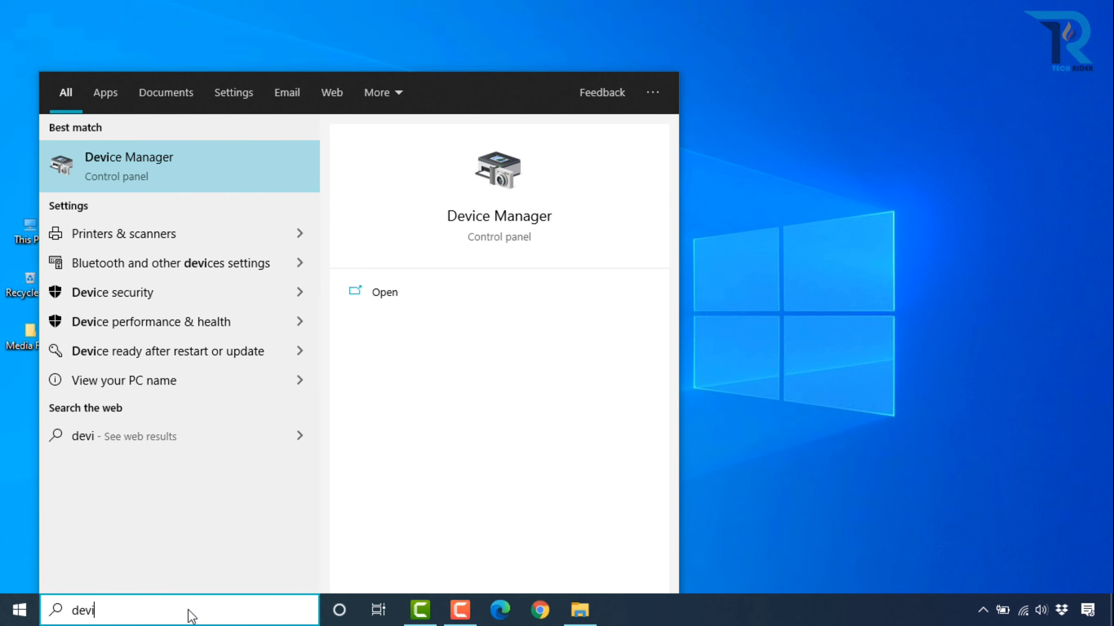
pyautogui.write('ce manager')
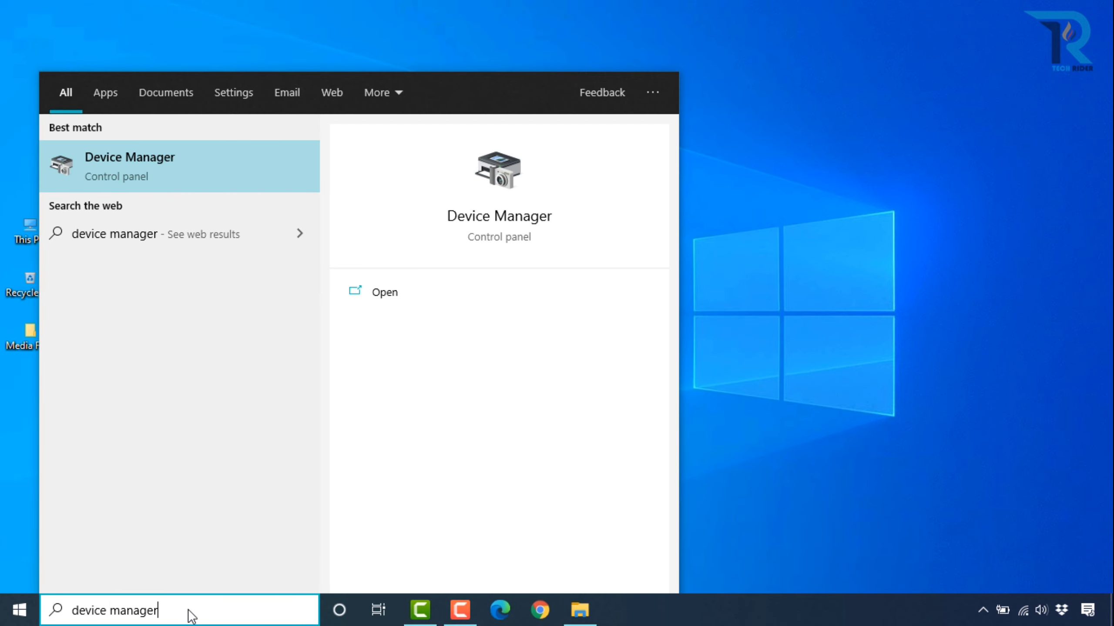
pyautogui.click(141, 162)
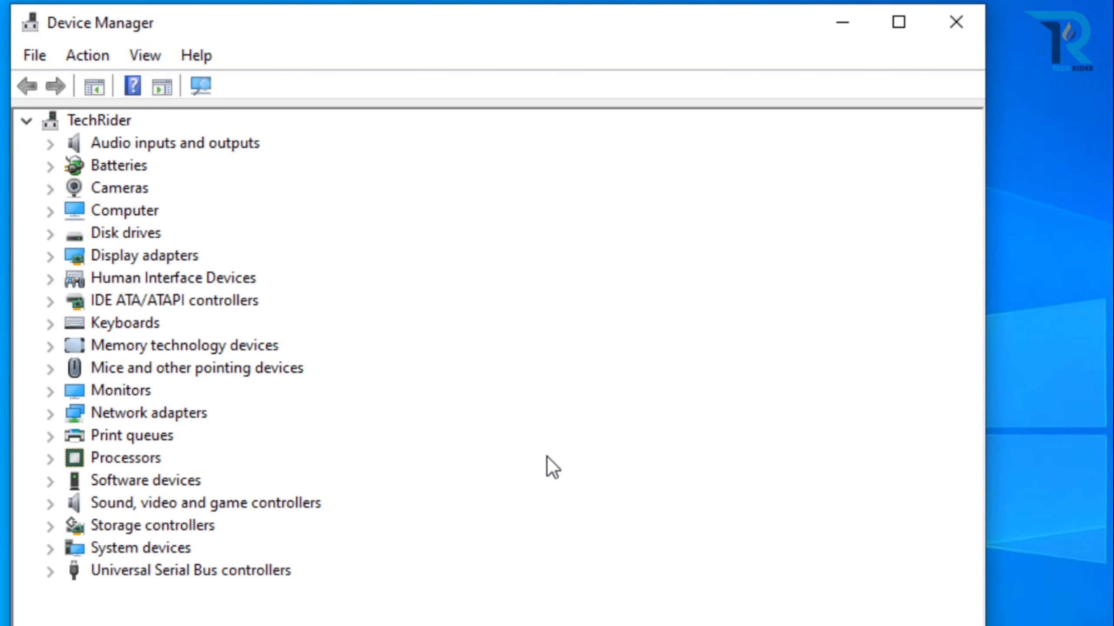
pyautogui.click(50, 413)
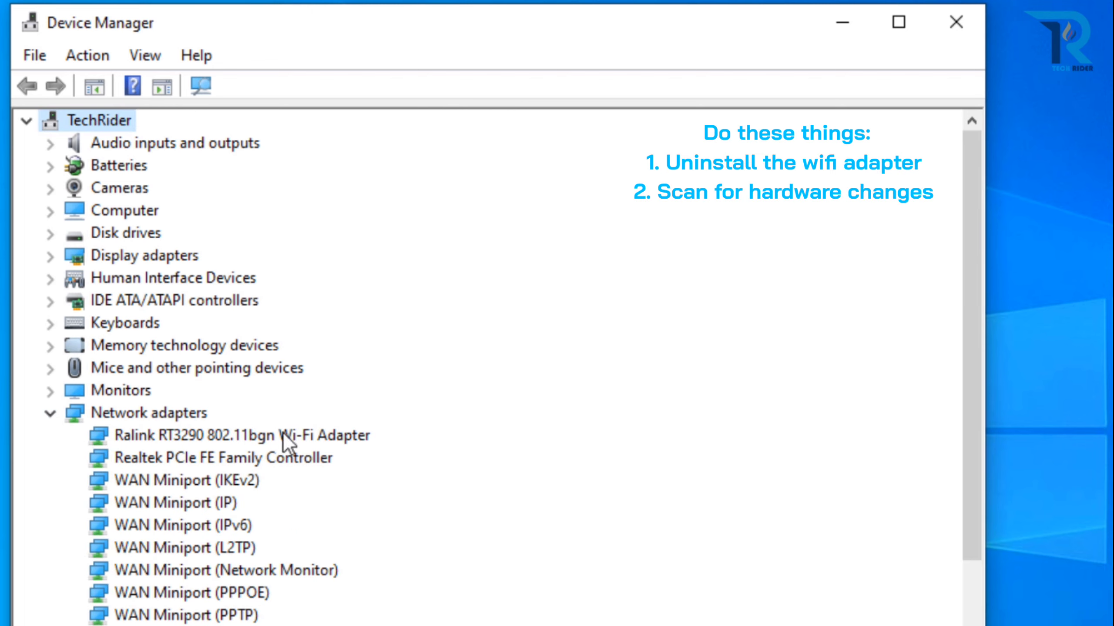
# Uninstall the Ralink RT3290 802.11bgn Wi-Fi Adapter and scan for hardware changes to reinstall it
pyautogui.click(231, 431)
pyautogui.rightClick(230, 431)
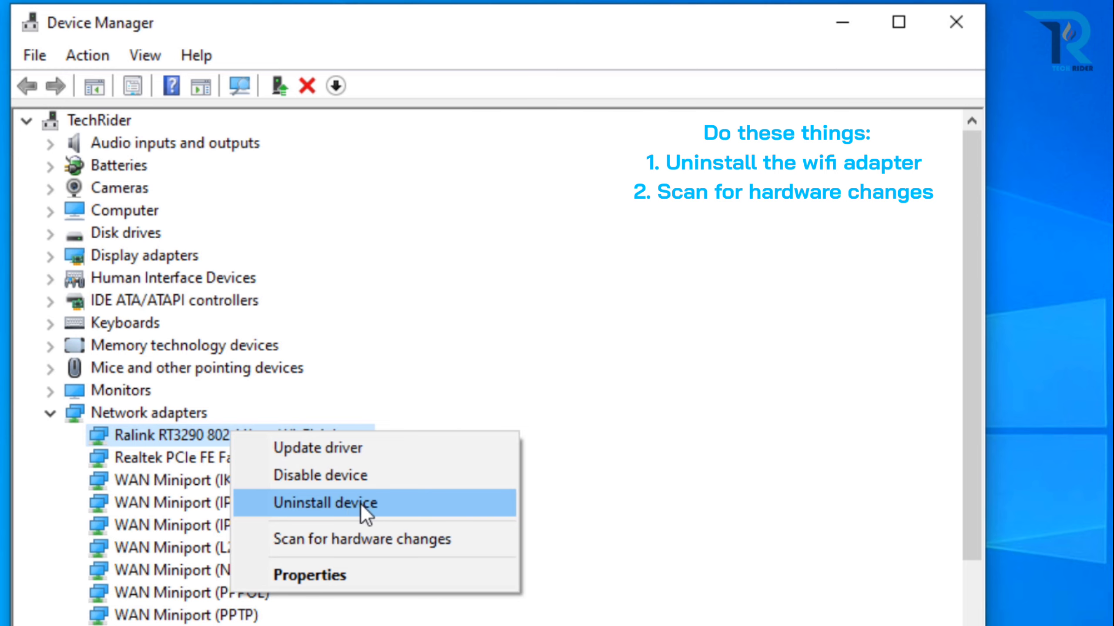
pyautogui.click(341, 505)
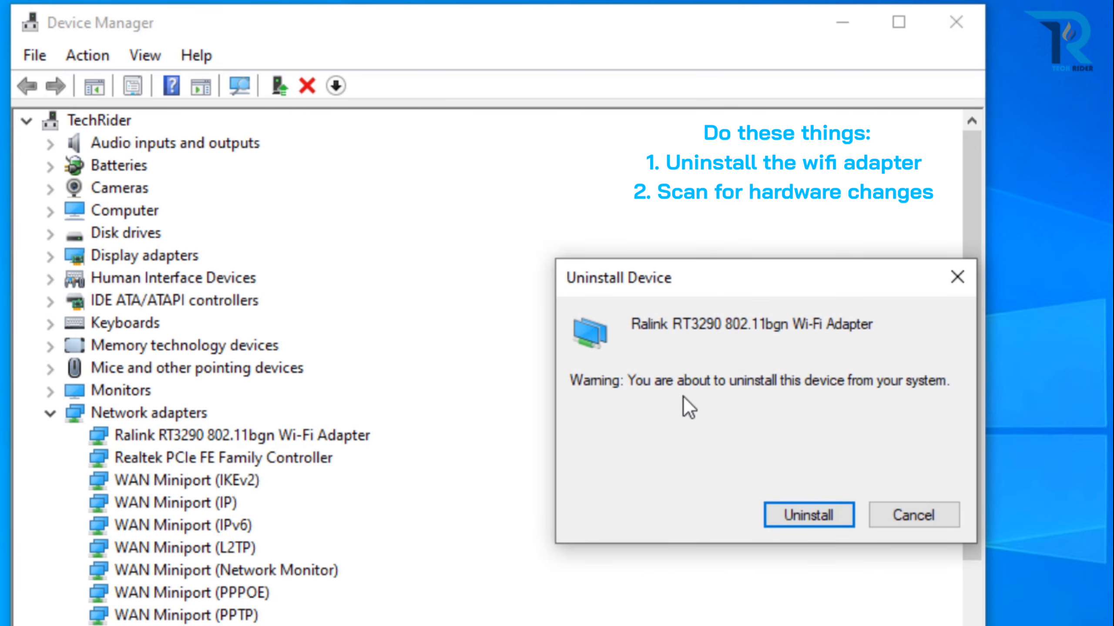
pyautogui.click(790, 514)
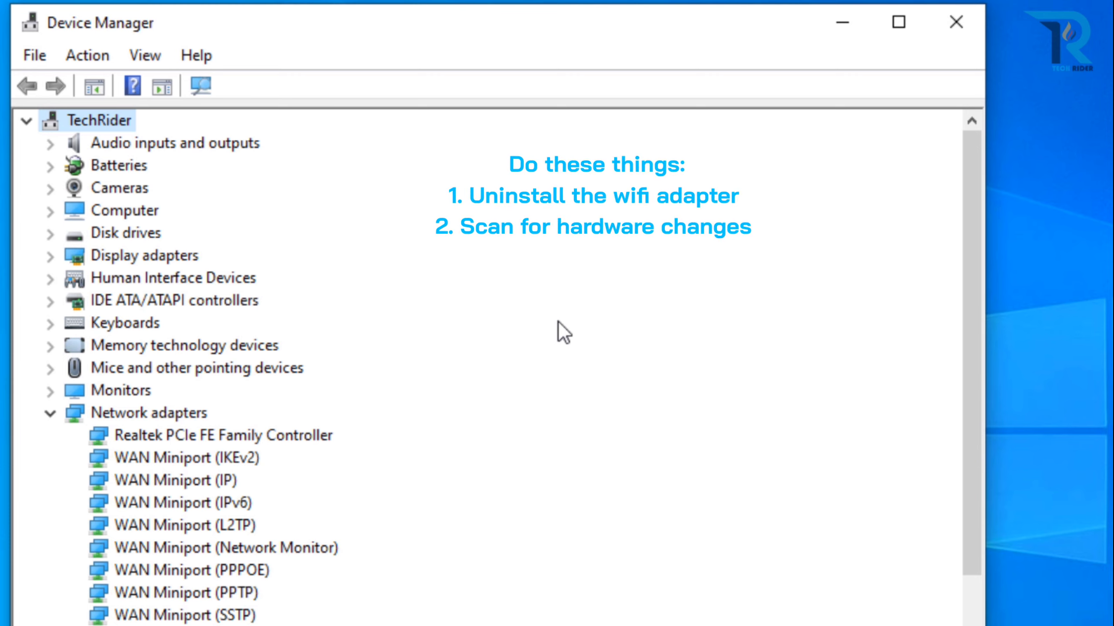
pyautogui.click(83, 55)
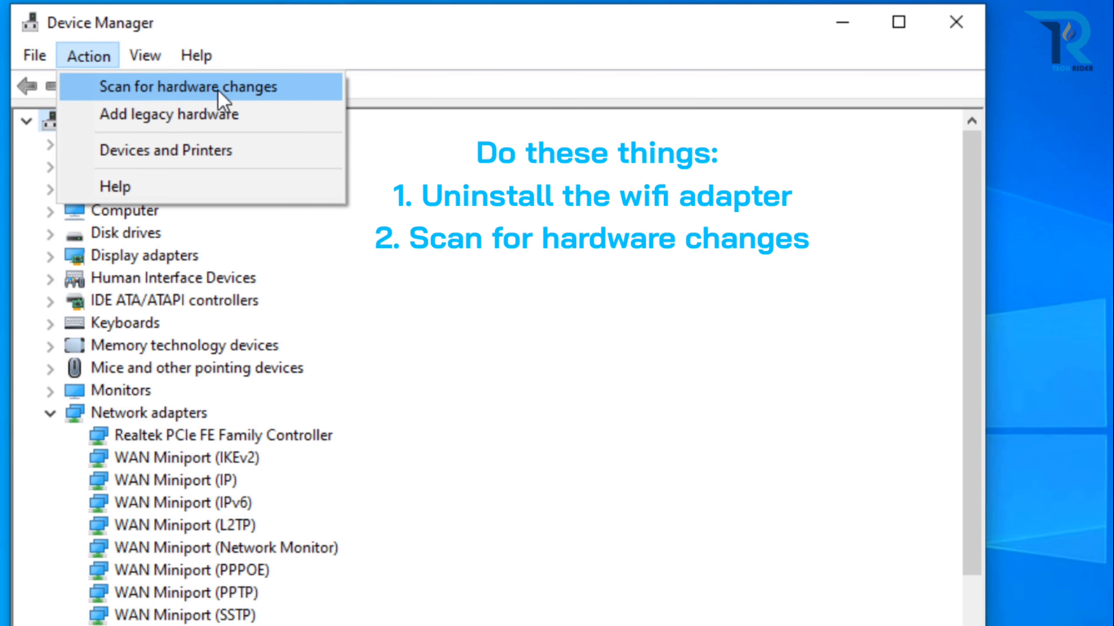
pyautogui.click(196, 85)
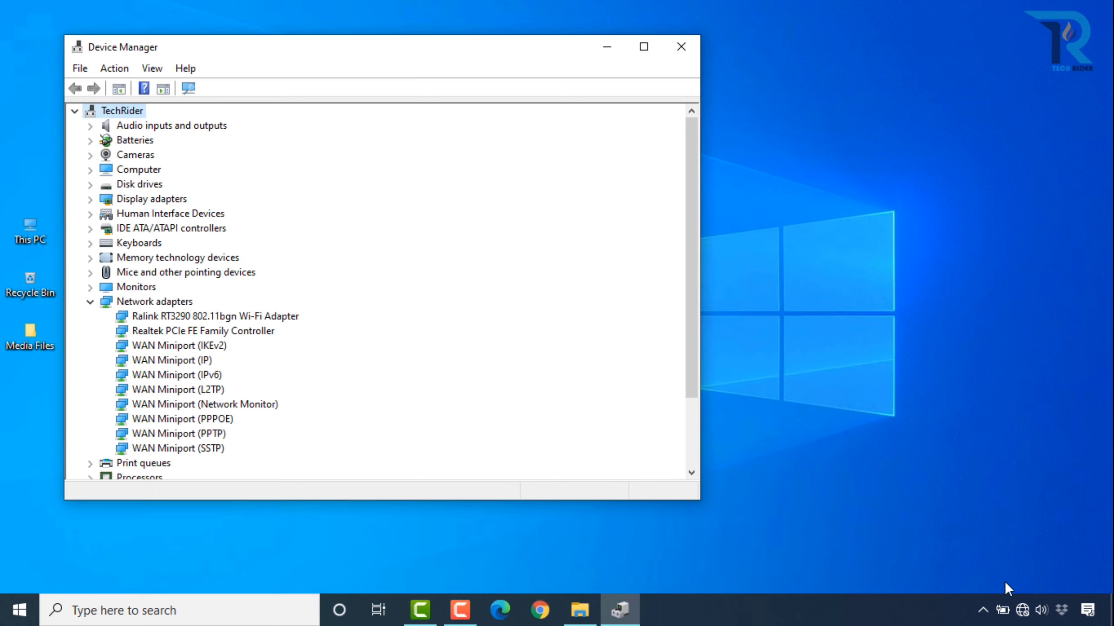
# Connect to the Mechatroons Wi-Fi network by entering its network security key, and close Device Manager
pyautogui.click(1023, 607)
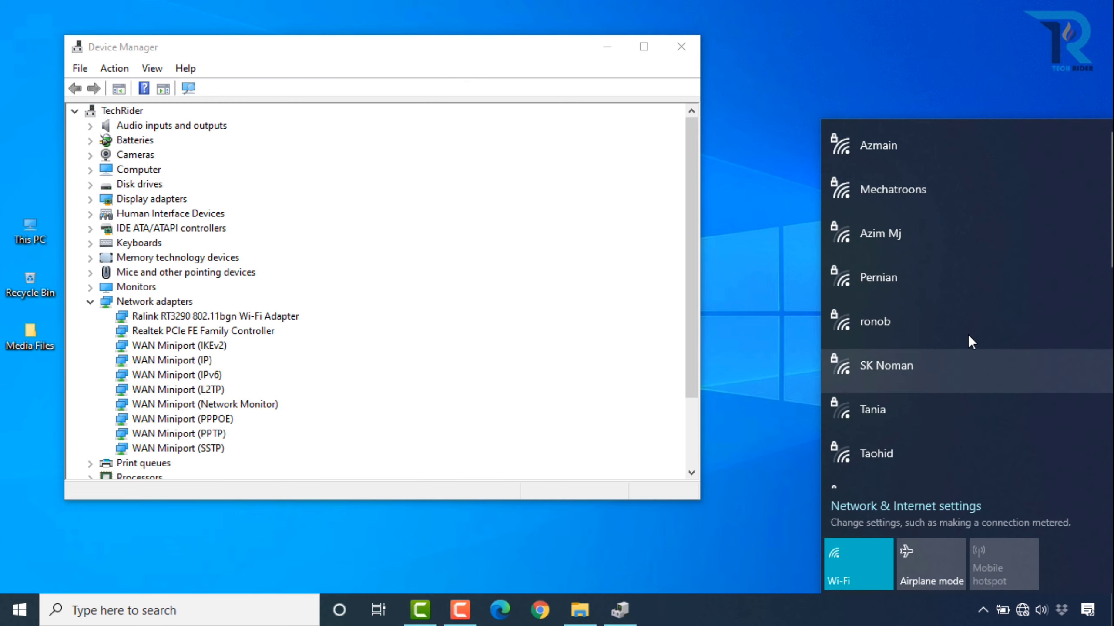
pyautogui.click(931, 199)
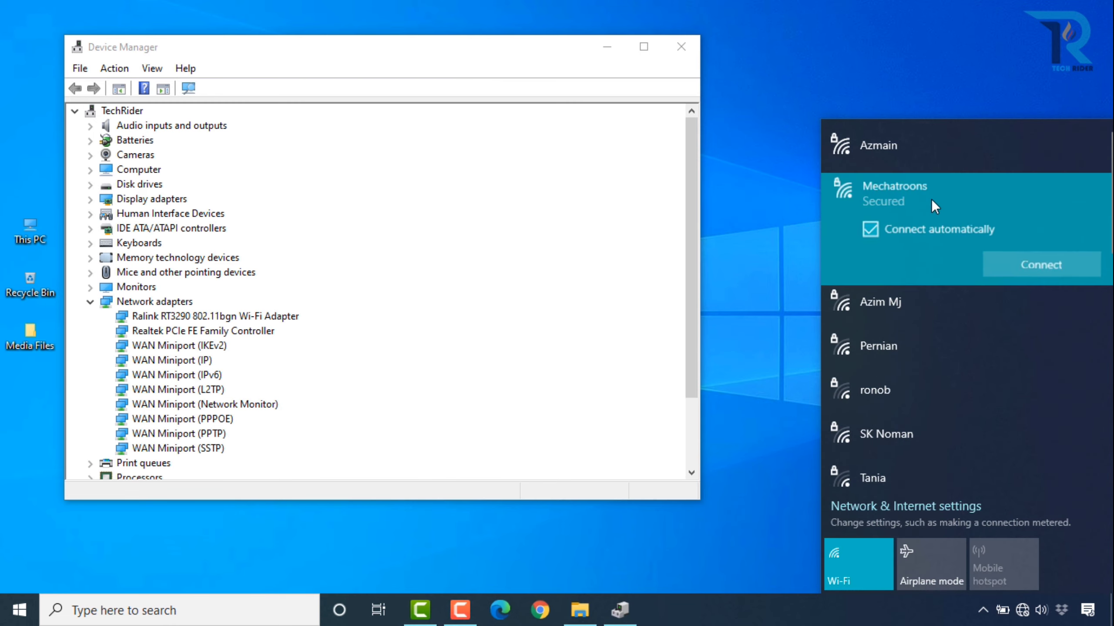
pyautogui.click(1021, 272)
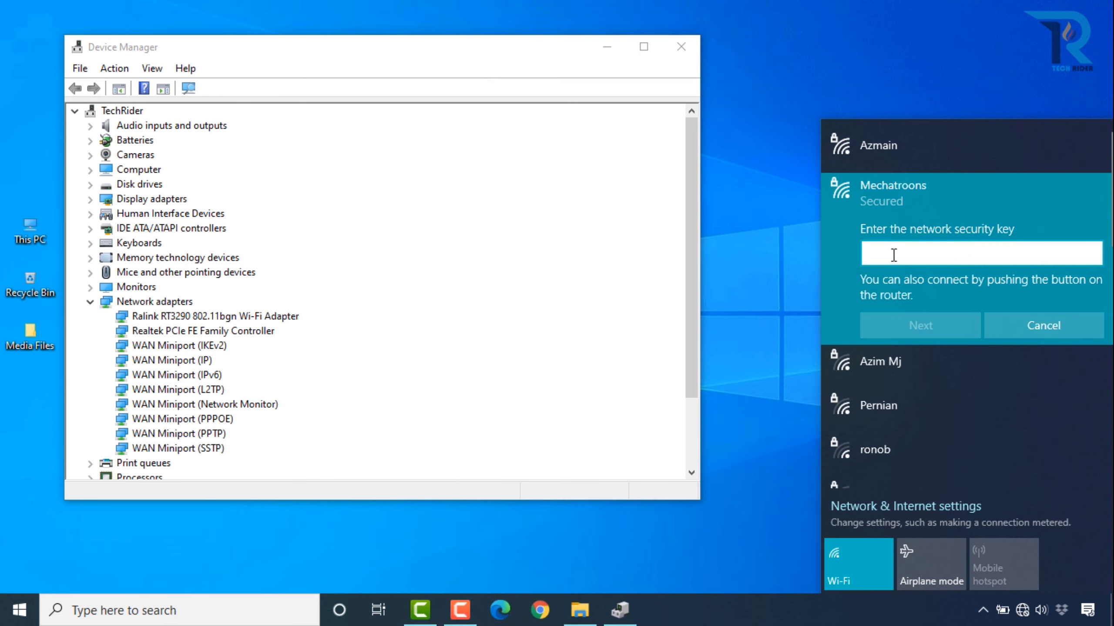
pyautogui.write('•••••••••••••••')
pyautogui.press('Return')
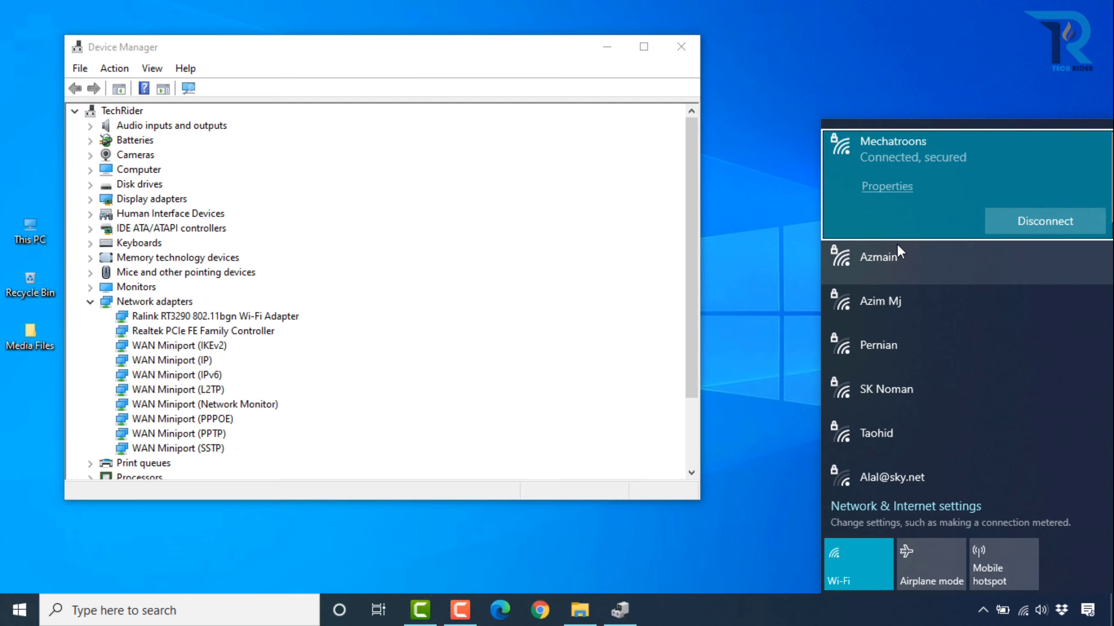
pyautogui.click(791, 239)
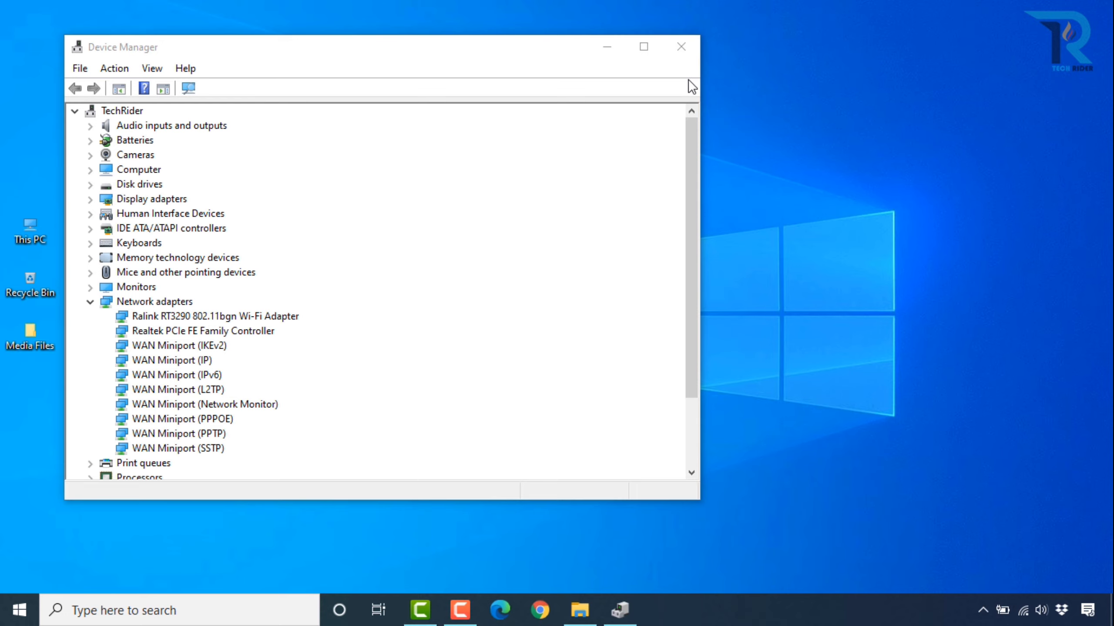
pyautogui.click(679, 51)
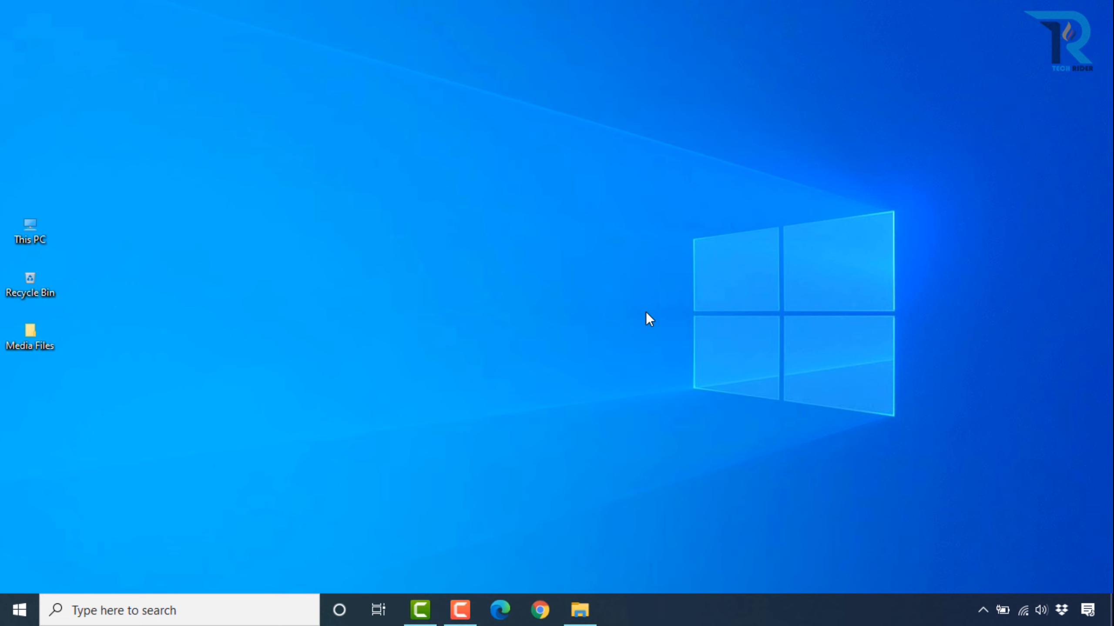
# Search for cmd and open Command Prompt with administrator rights
pyautogui.click(224, 602)
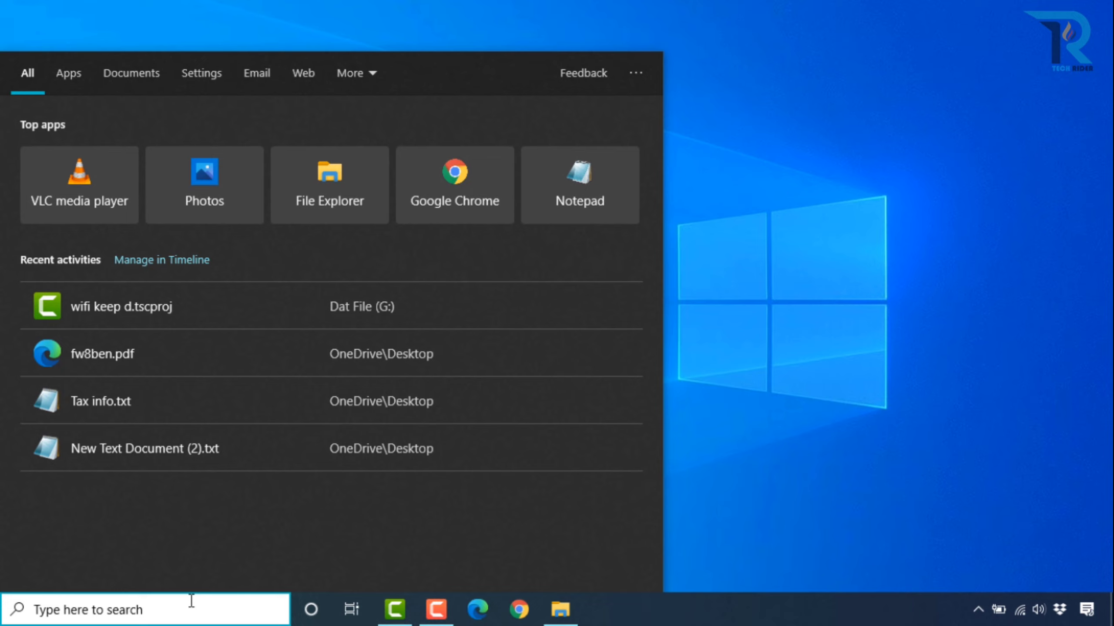
pyautogui.write('cmd')
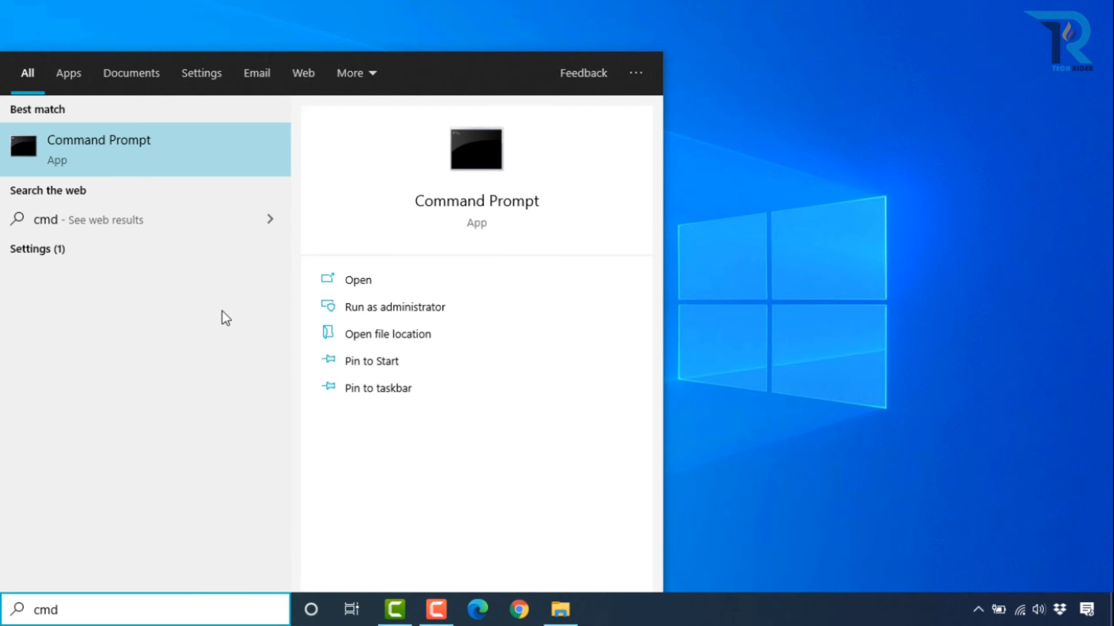
pyautogui.rightClick(129, 148)
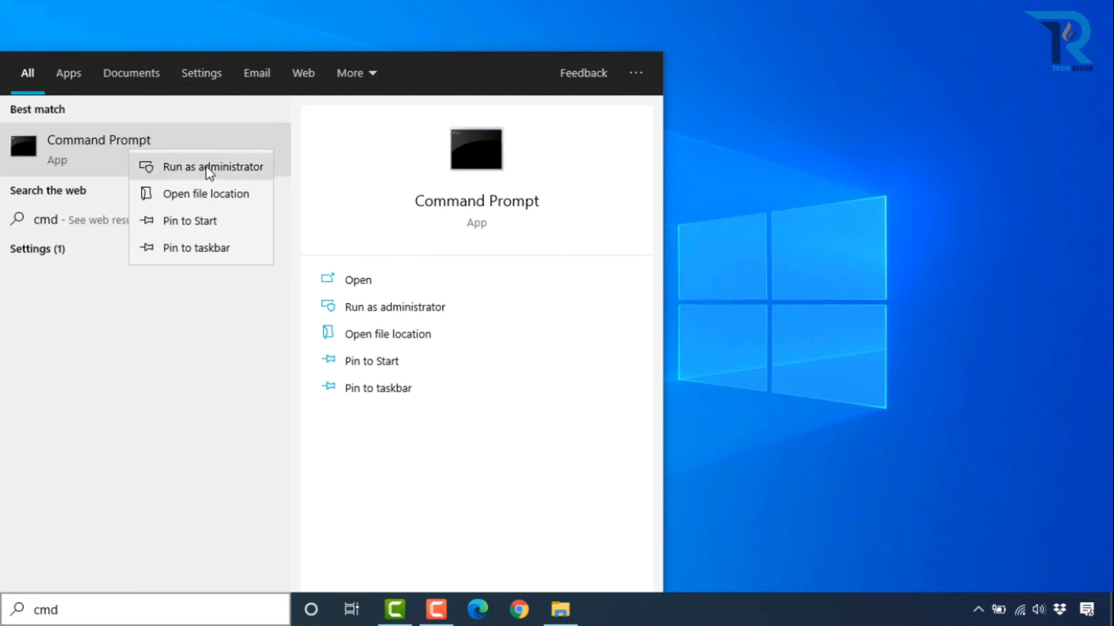
pyautogui.press('Escape')
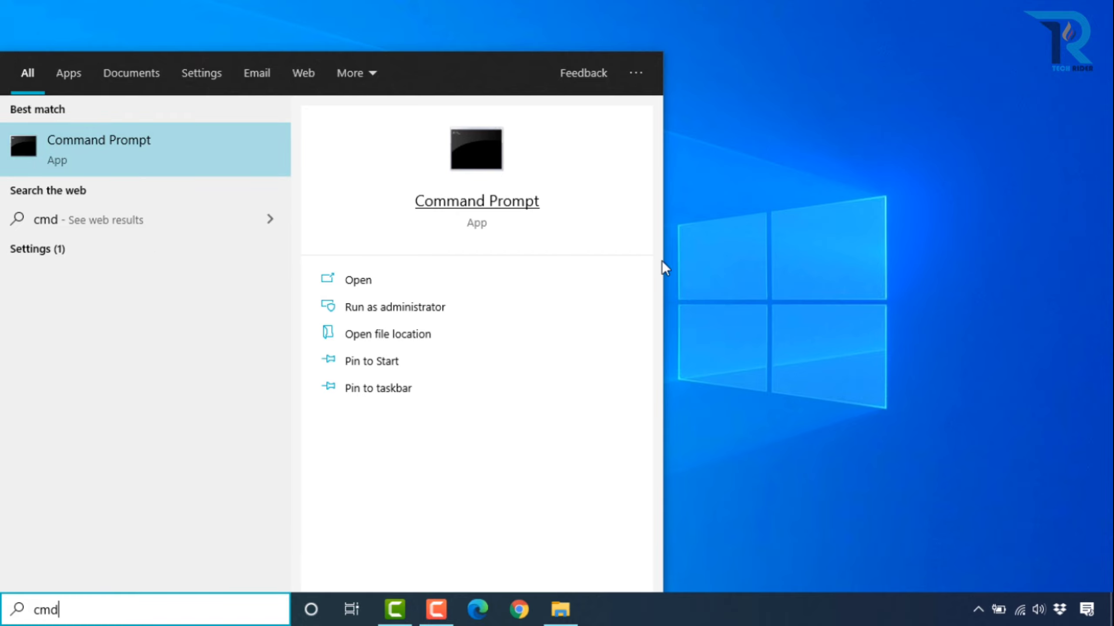
pyautogui.press('Return')
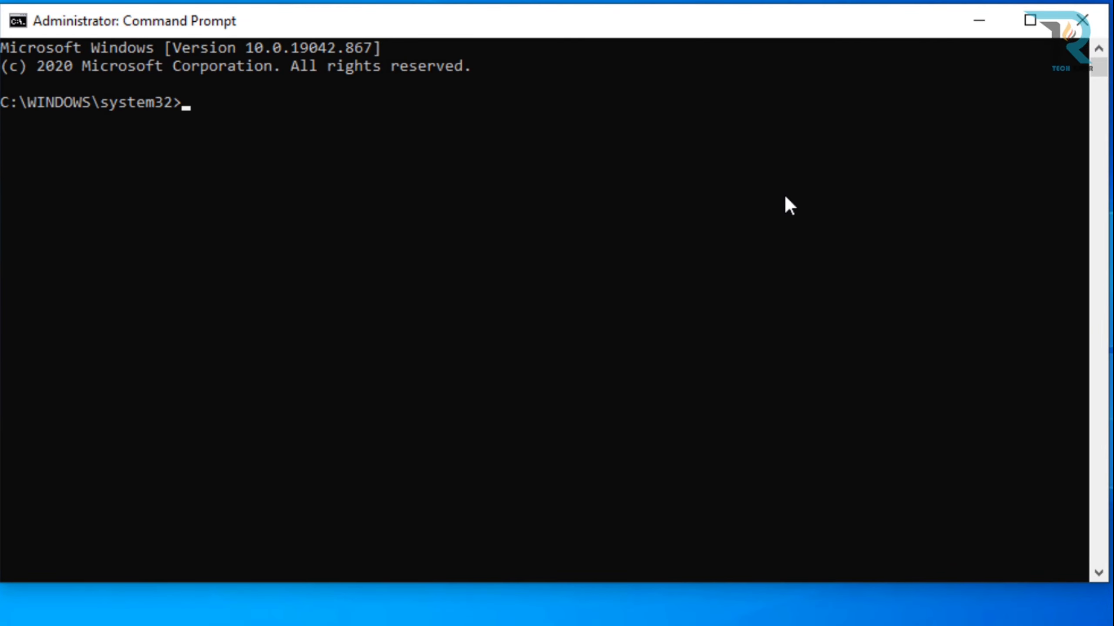
# Reset the TCP/IP stack by running netsh int ip reset c:\resetlog.txt in the administrator prompt
pyautogui.write('netsh int')
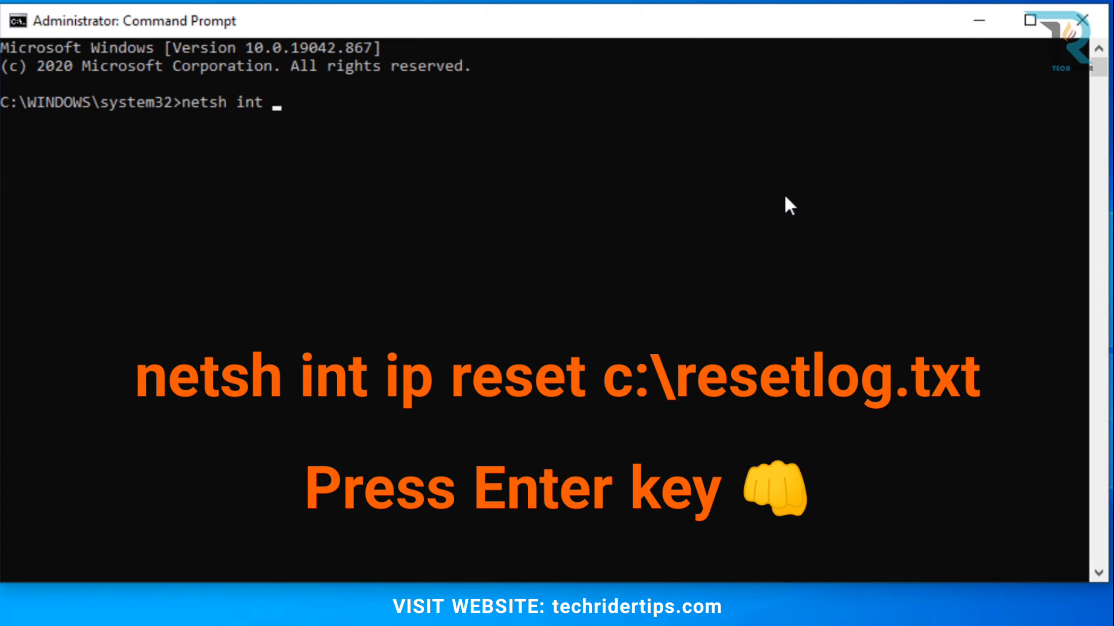
pyautogui.write(' ip reset c')
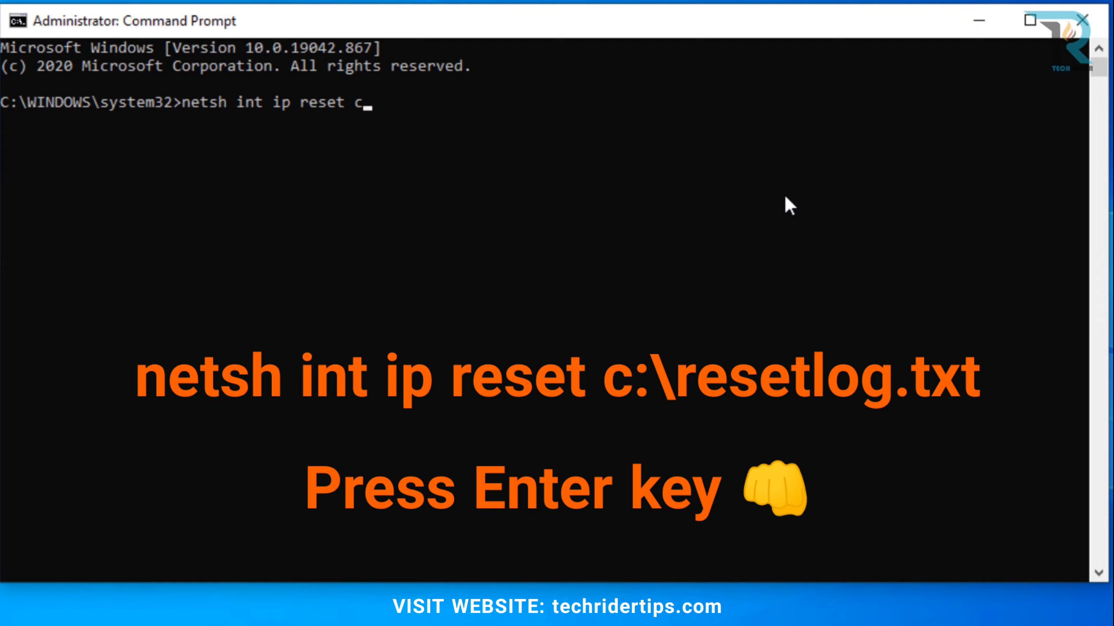
pyautogui.write(':\\resetlog.txt')
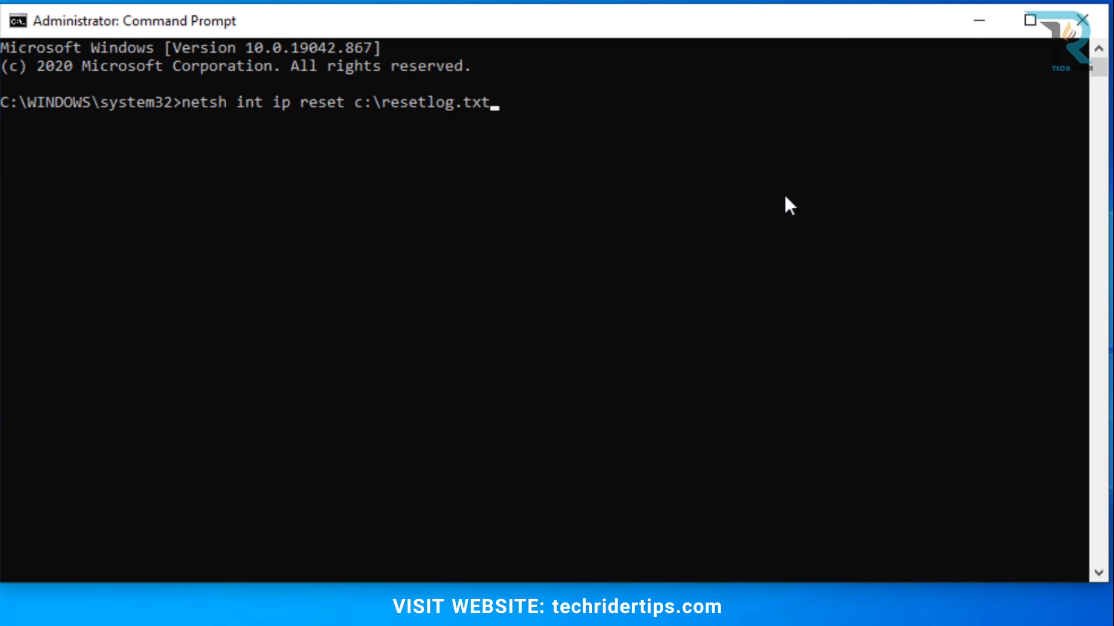
pyautogui.press('Return')
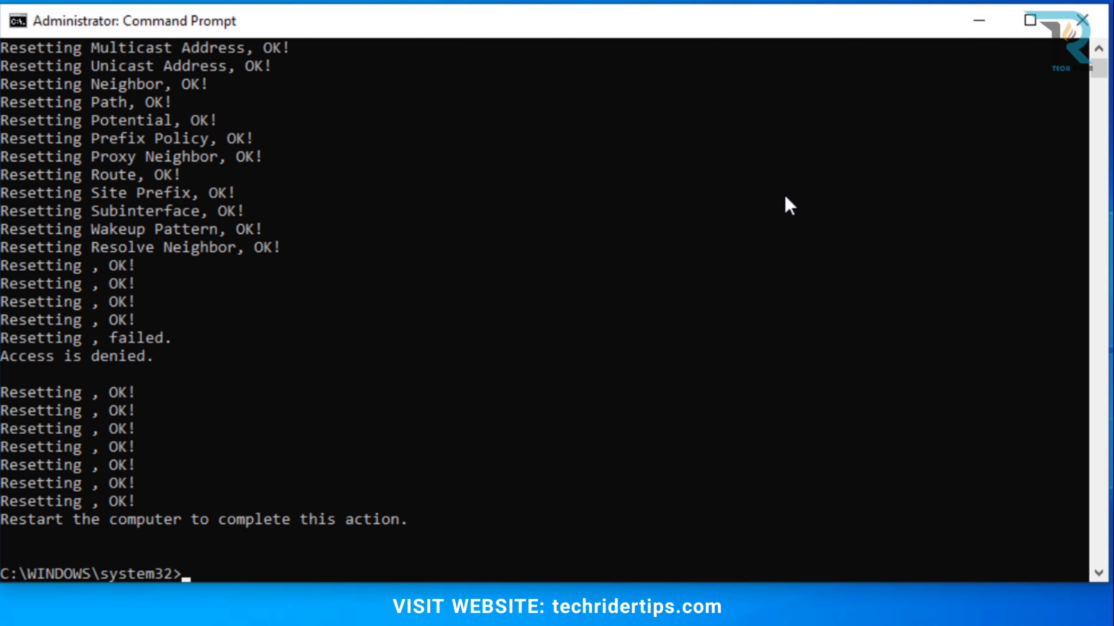
# Reset the Winsock catalog by running the command netsh winsock reset
pyautogui.scroll(-6, 527, 435)
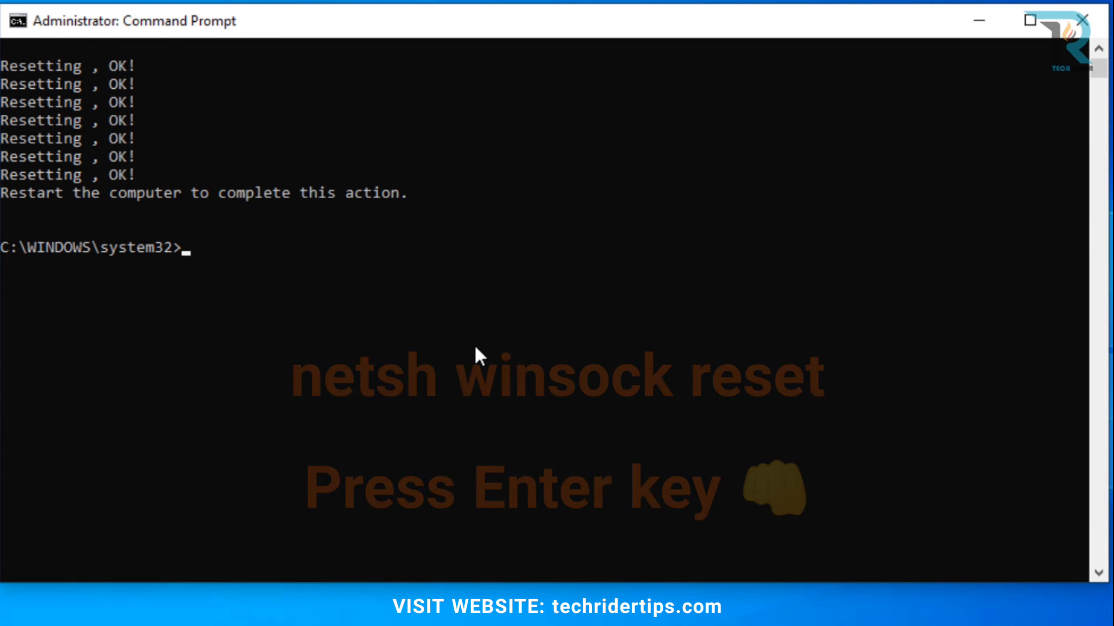
pyautogui.write('ne')
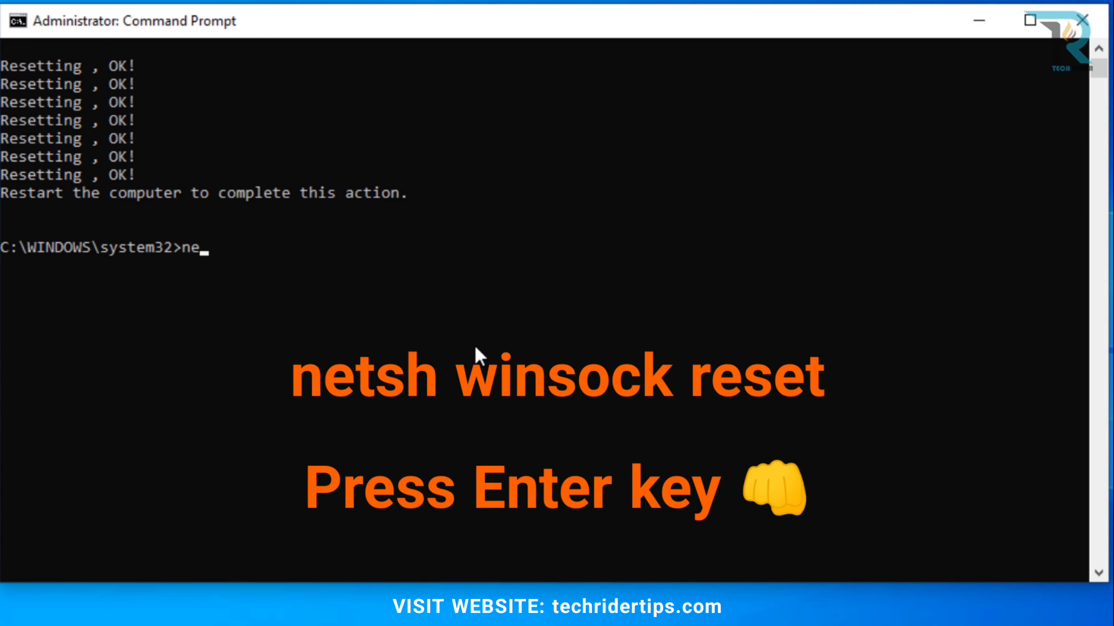
pyautogui.write('tsh winsock')
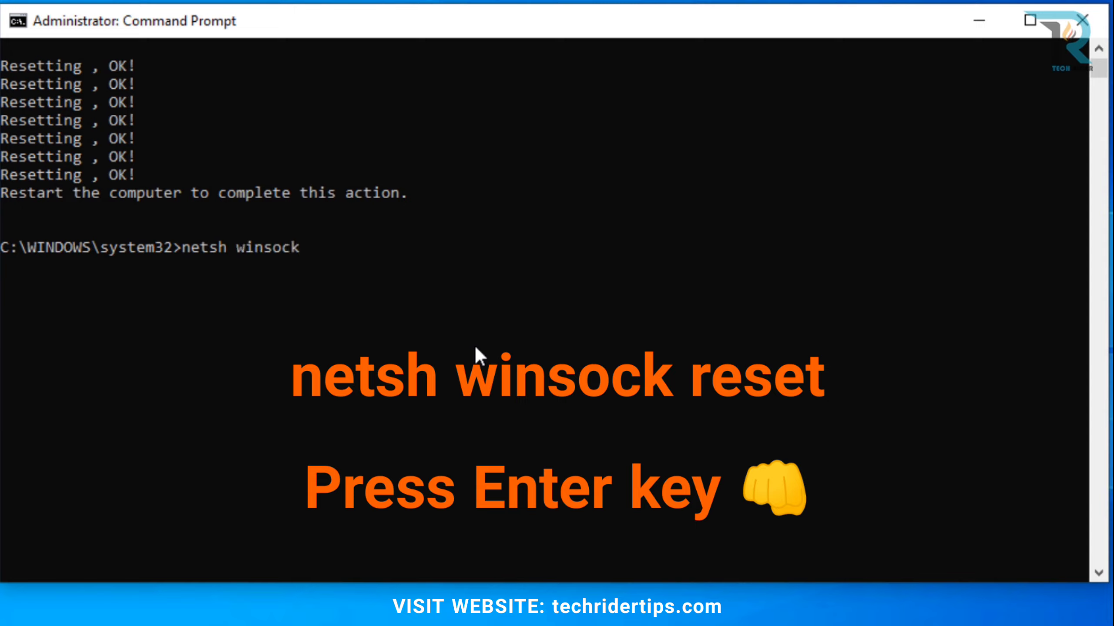
pyautogui.write(' reset')
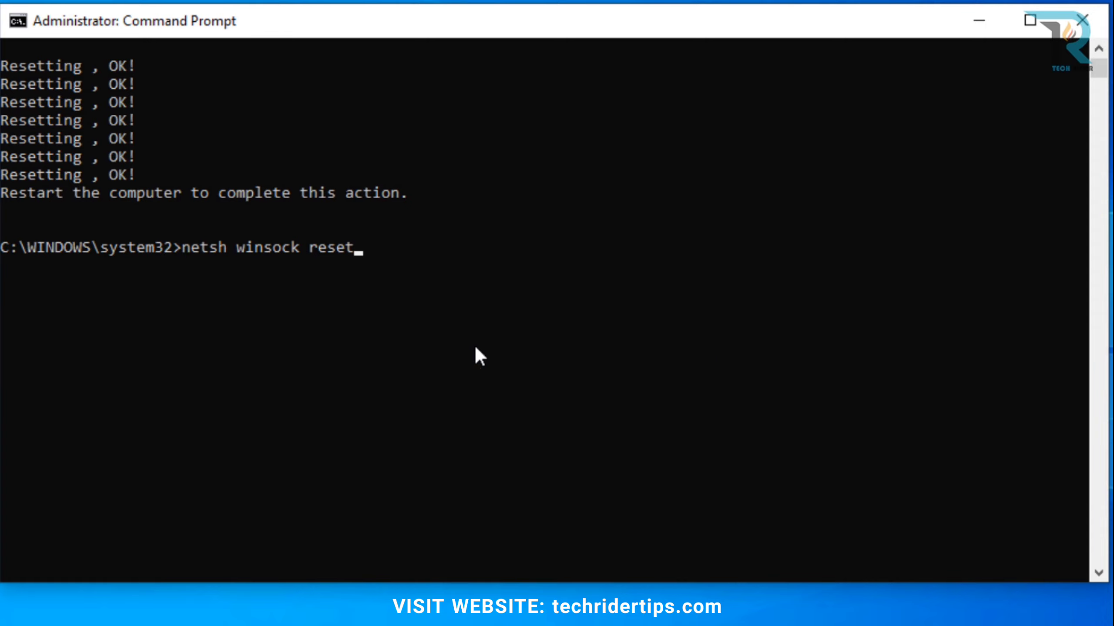
pyautogui.press('Return')
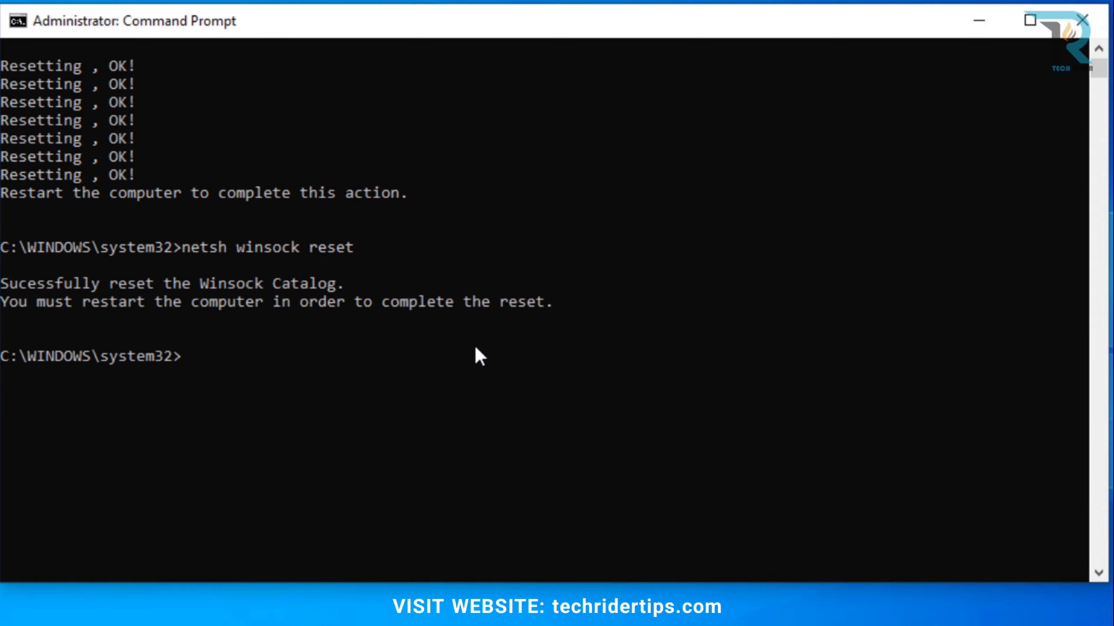
# Flush the DNS cache by running the command ipconfig /flushdns
pyautogui.scroll(-2, 473, 344)
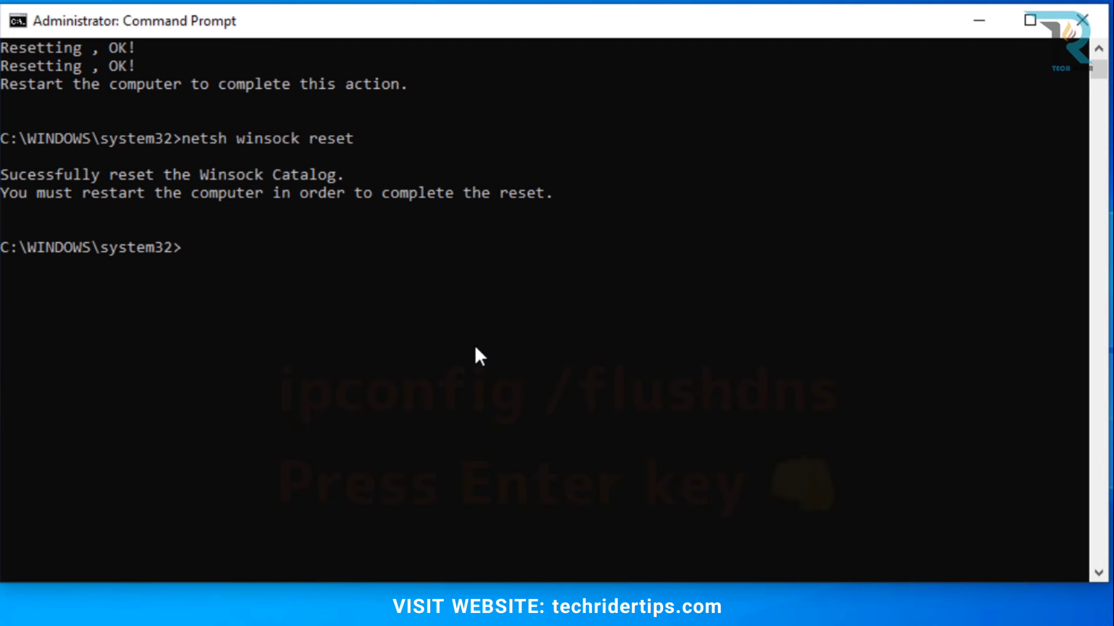
pyautogui.write('ipconfig')
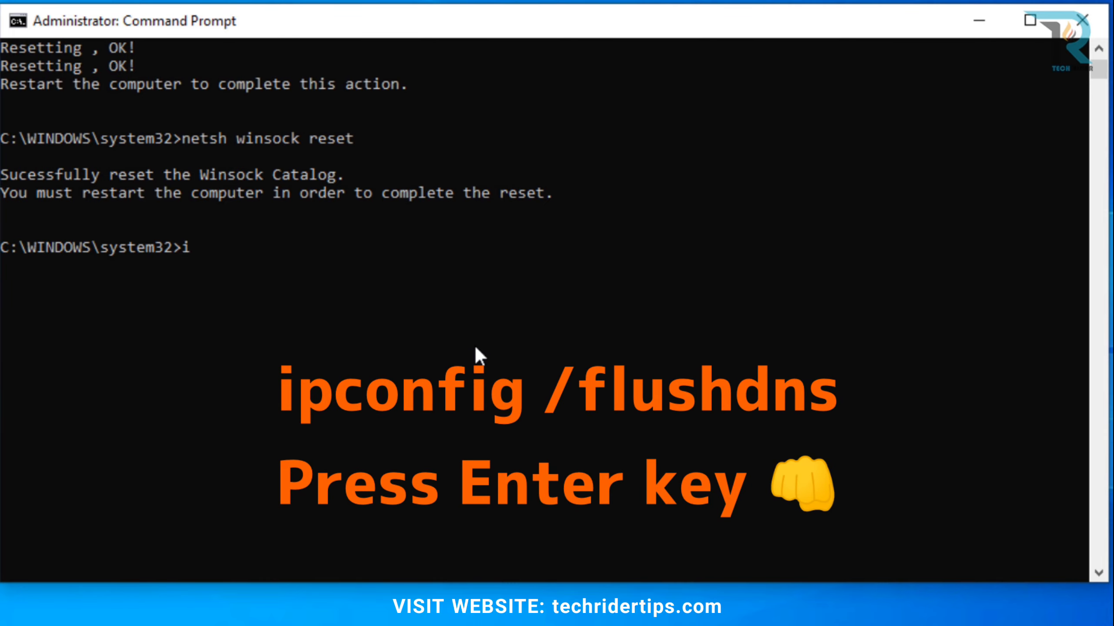